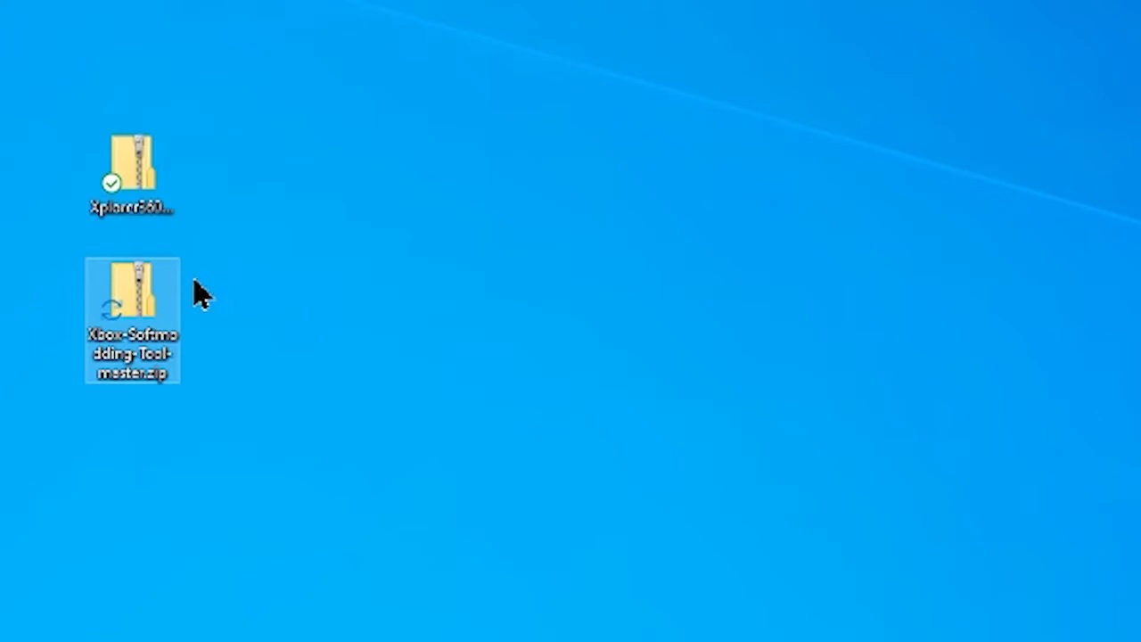
# Extract Xbox-Softmodding-Tool-master.zip on the desktop into its own Xbox-Softmodding-Tool-master folder with 7-Zip
pyautogui.rightClick(143, 302)
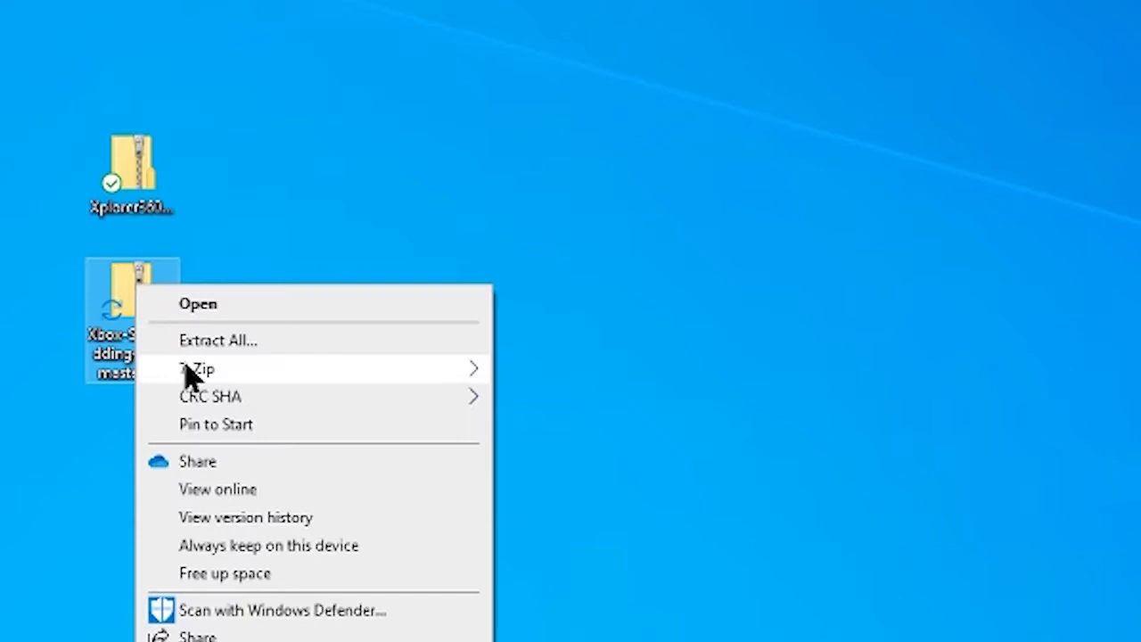
pyautogui.moveTo(198, 379)
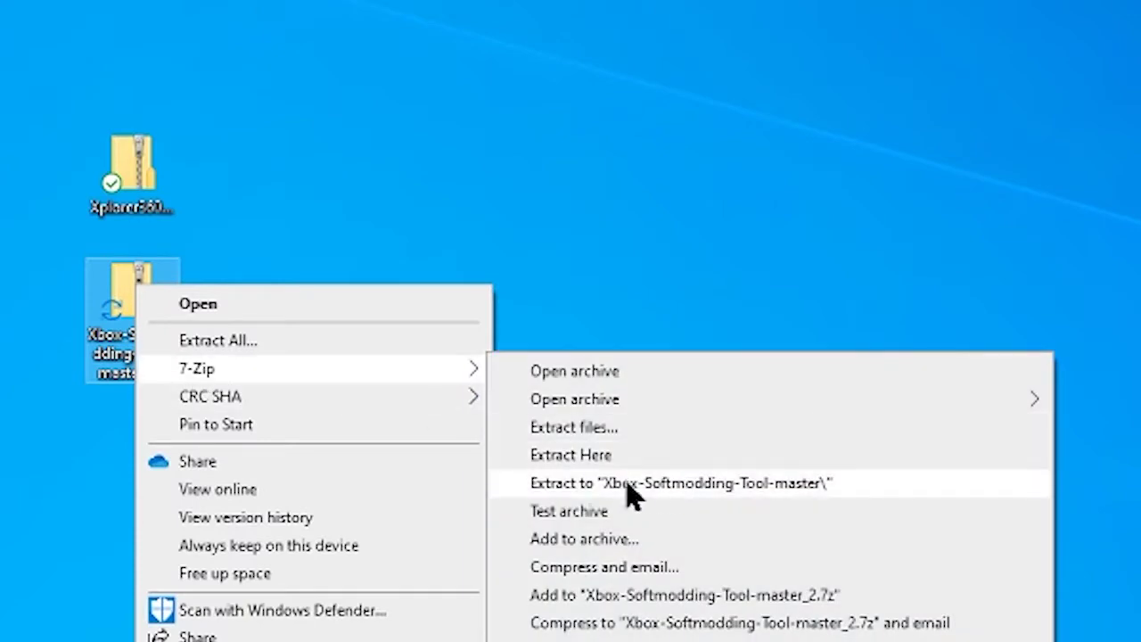
pyautogui.click(627, 486)
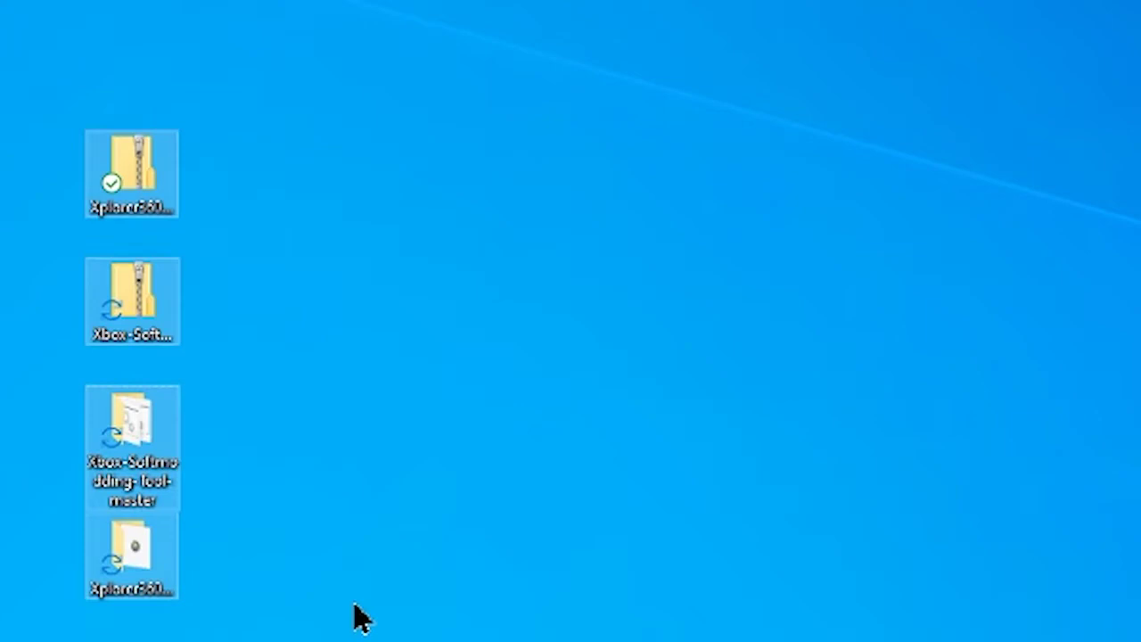
pyautogui.click(359, 617)
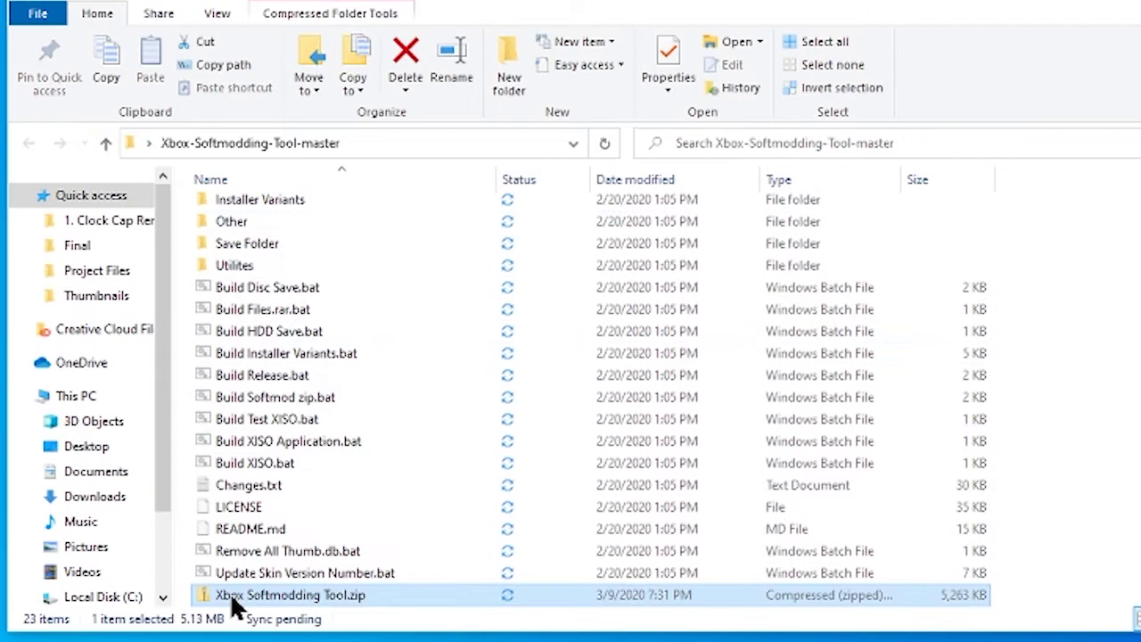
# Extract Xbox Softmodding Tool.zip in the Xbox-Softmodding-Tool-master folder into its own subfolder with 7-Zip
pyautogui.rightClick(233, 599)
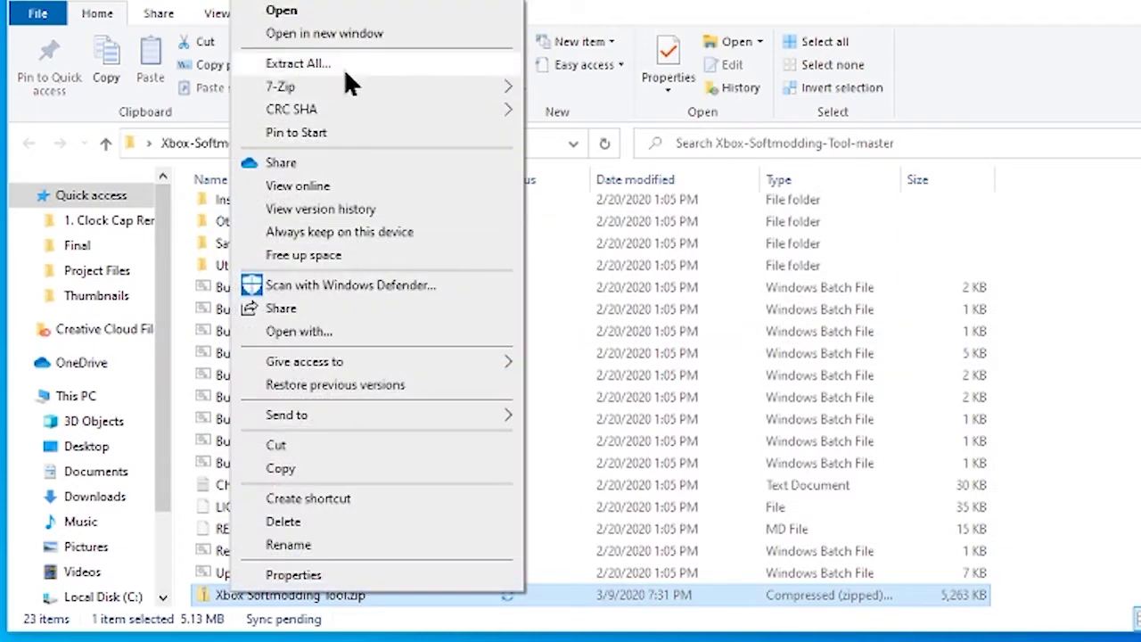
pyautogui.moveTo(351, 85)
pyautogui.click(655, 178)
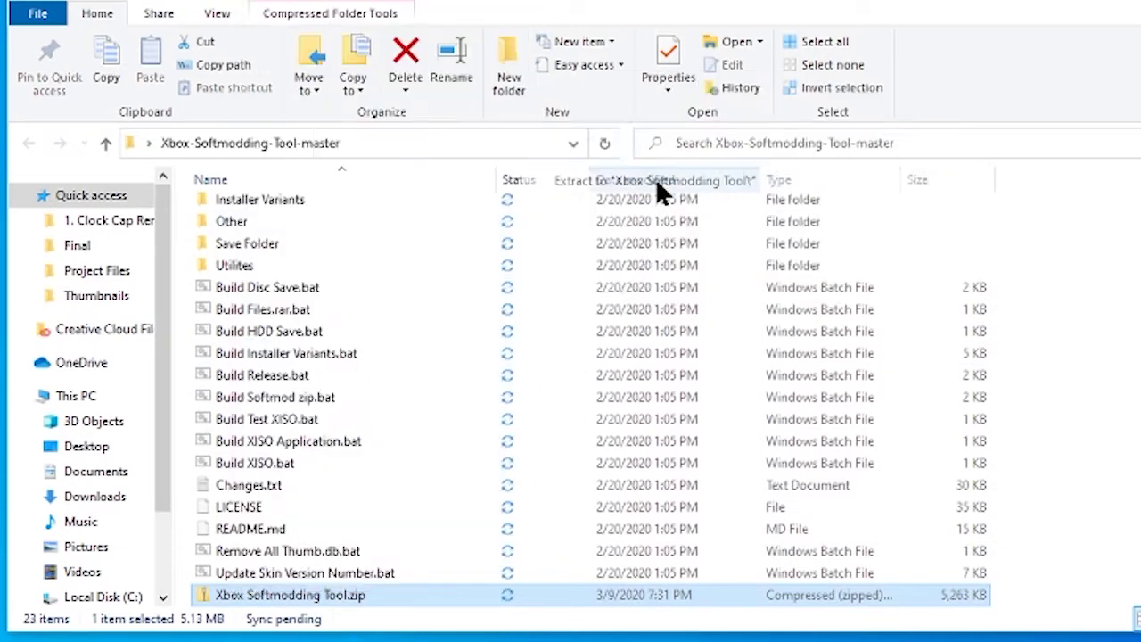
# Open the Softmod Package folder inside the extracted Xbox Softmodding Tool folder
pyautogui.scroll(2, 484, 341)
pyautogui.doubleClick(256, 388)
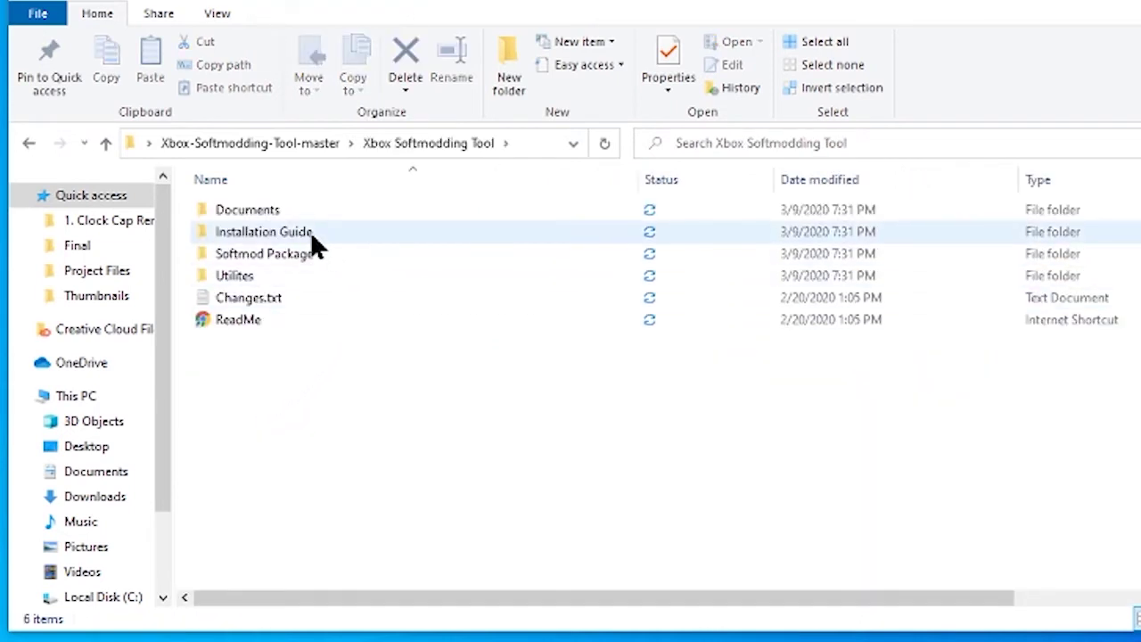
pyautogui.moveTo(299, 253)
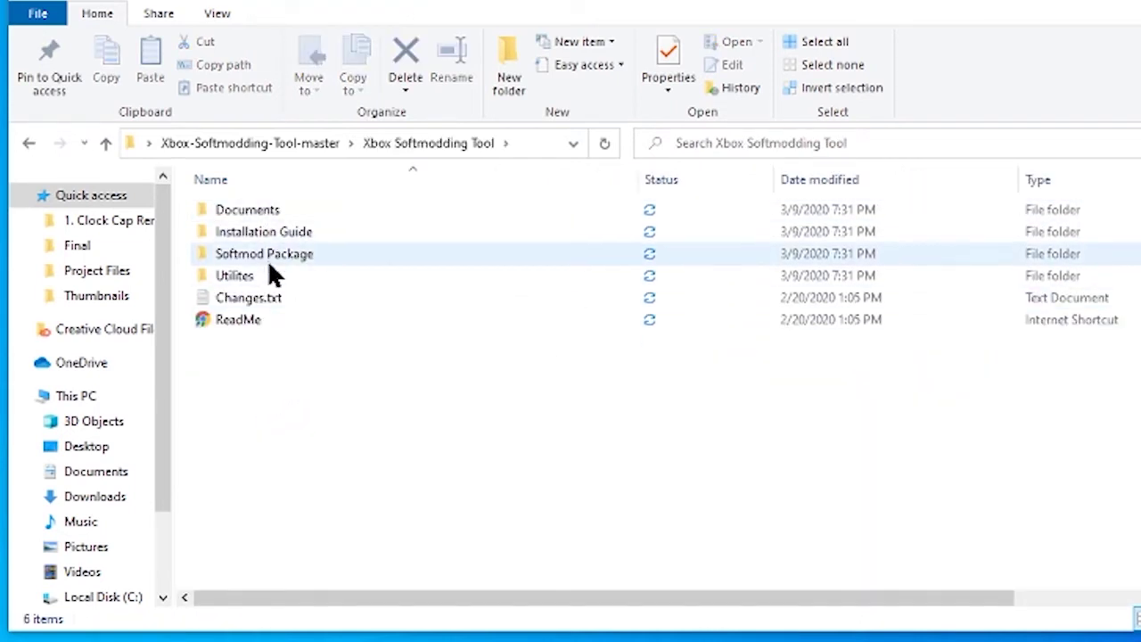
pyautogui.doubleClick(267, 255)
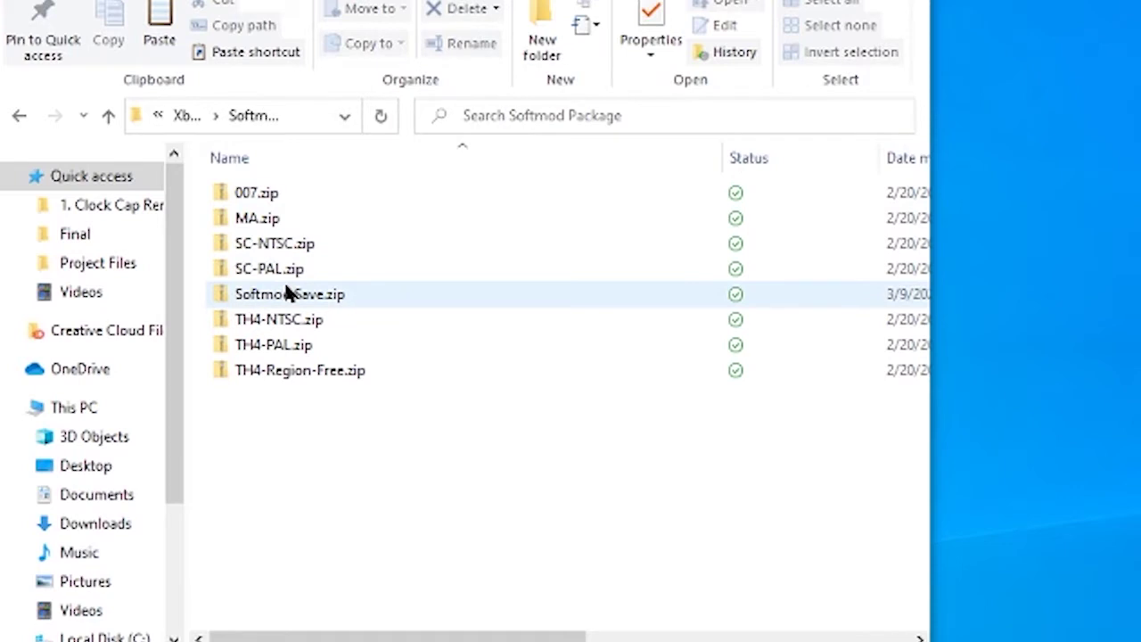
# Extract 007.zip and MA.zip in the Softmod Package folder, each into its own folder with 7-Zip
pyautogui.rightClick(254, 192)
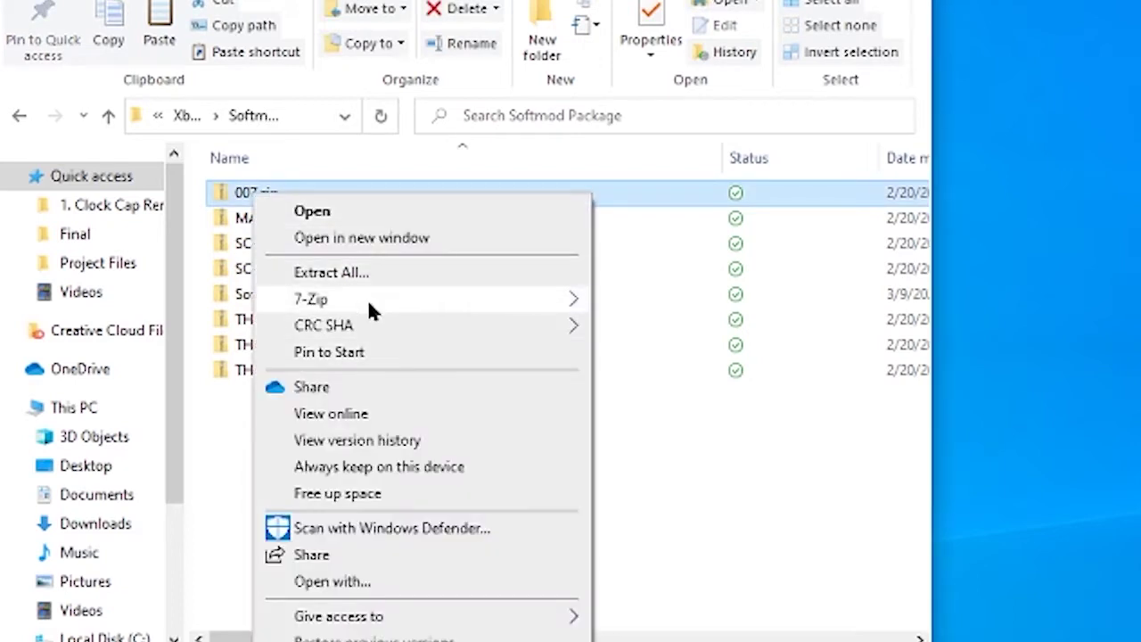
pyautogui.moveTo(371, 298)
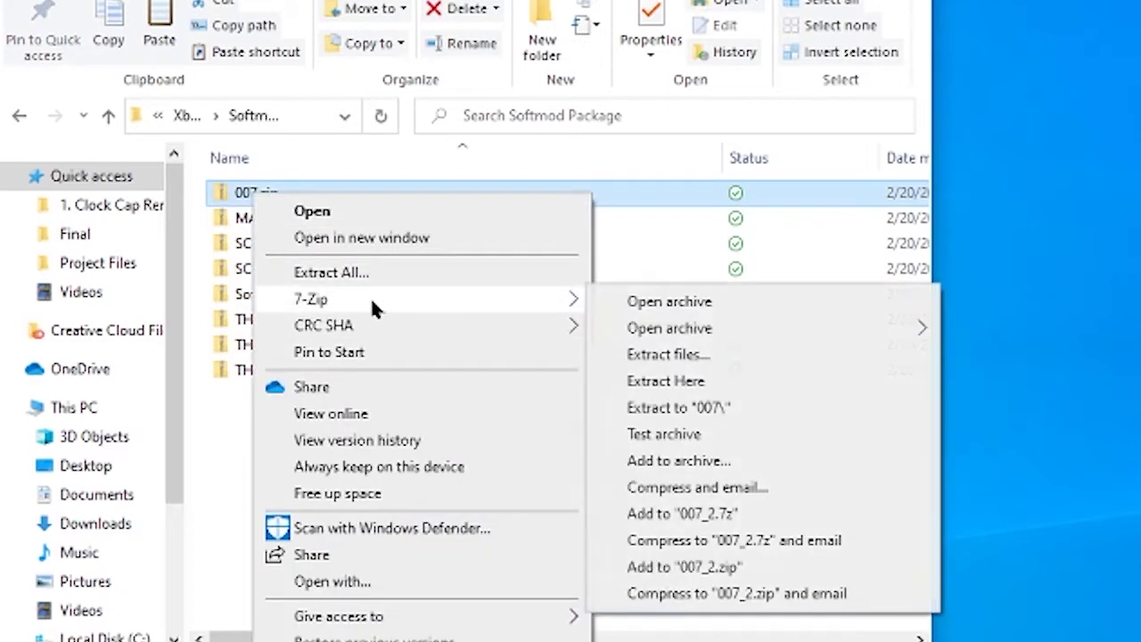
pyautogui.click(707, 406)
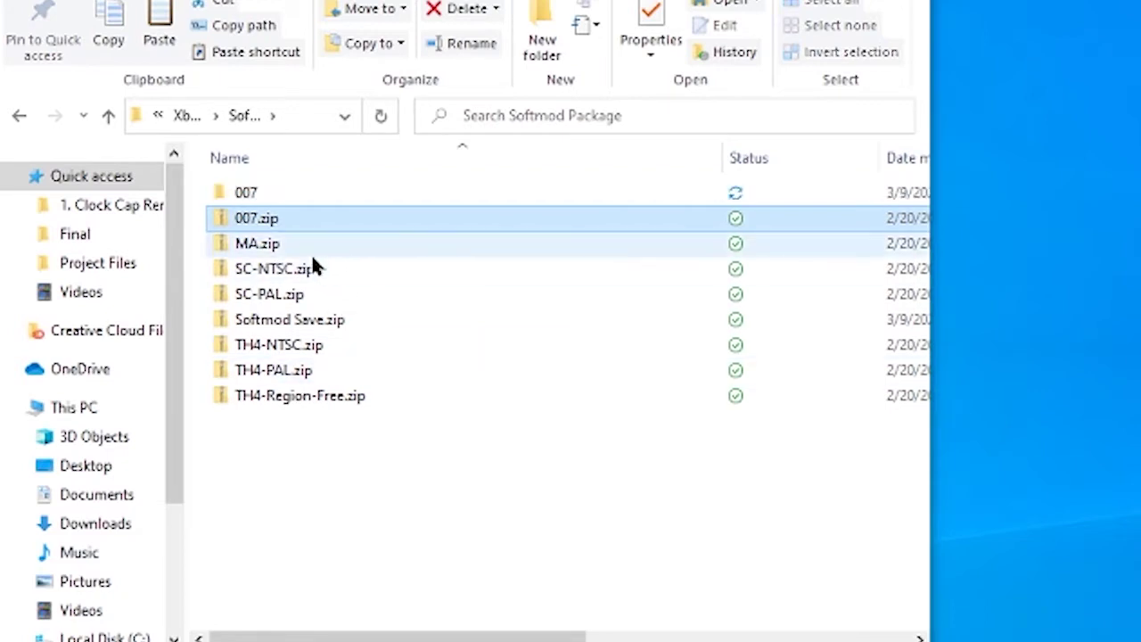
pyautogui.rightClick(275, 251)
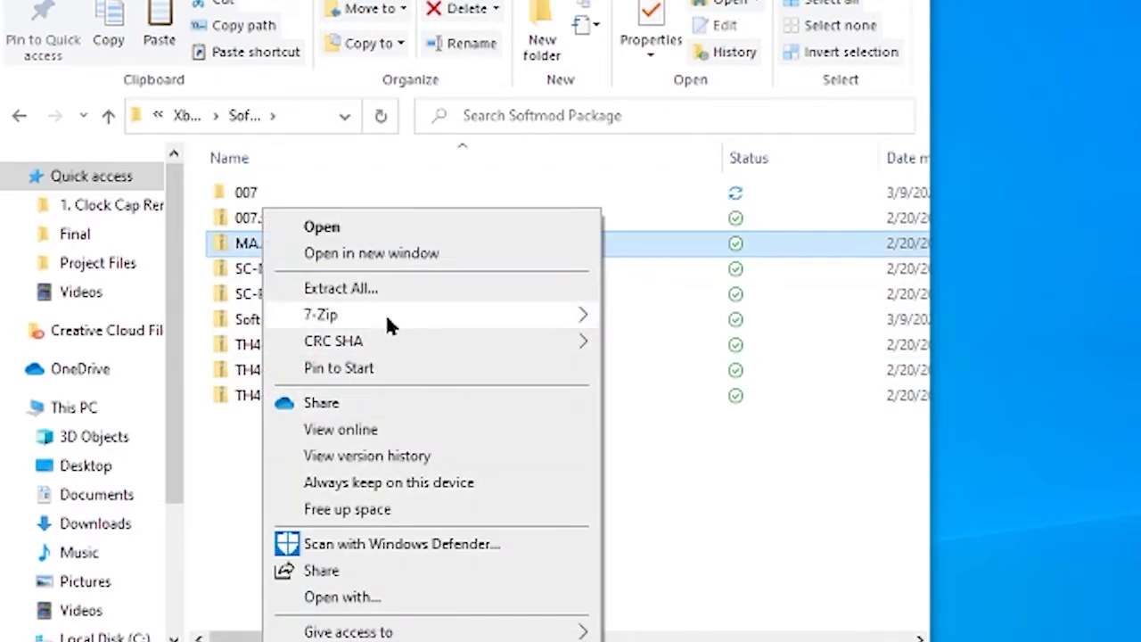
pyautogui.moveTo(389, 321)
pyautogui.click(705, 420)
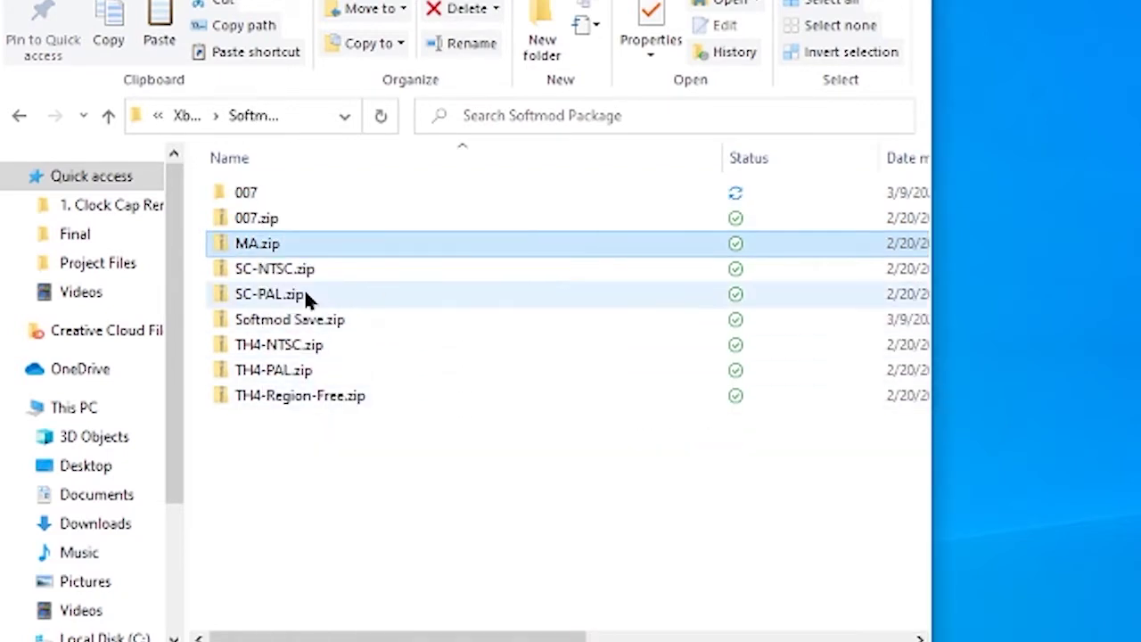
# Extract SC-NTSC.zip into its own SC-NTSC folder with 7-Zip
pyautogui.rightClick(272, 293)
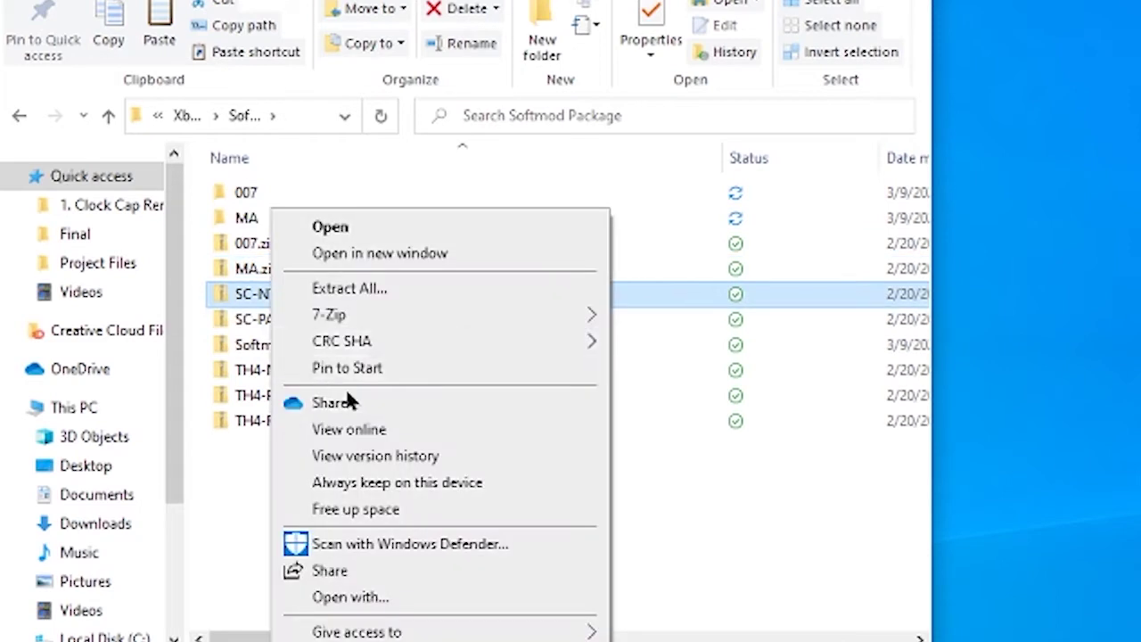
pyautogui.moveTo(407, 318)
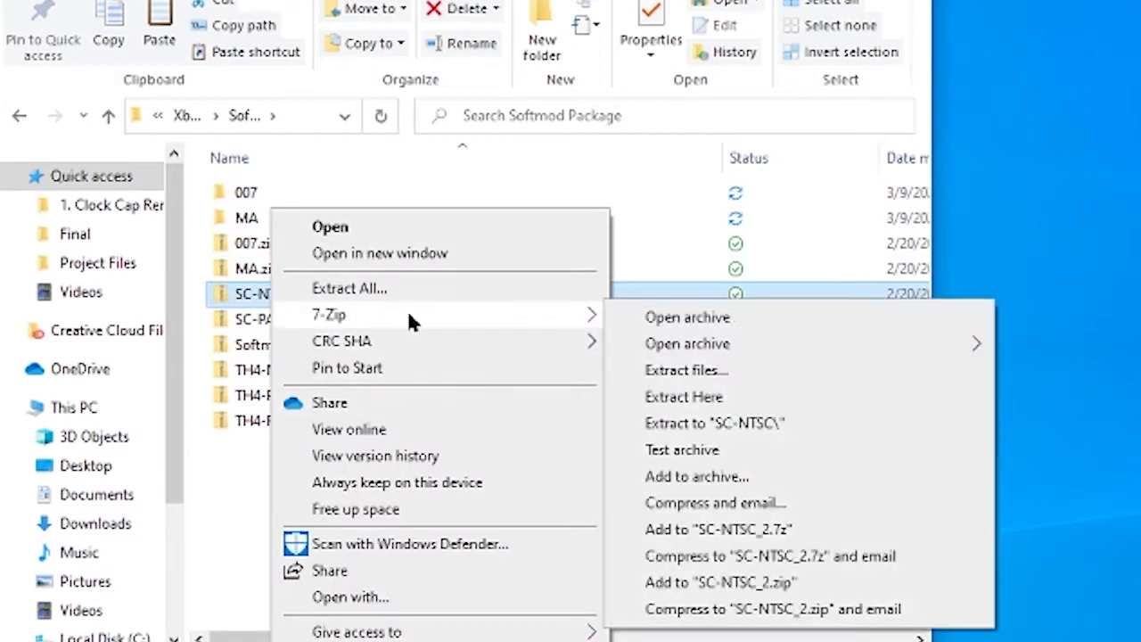
pyautogui.click(723, 420)
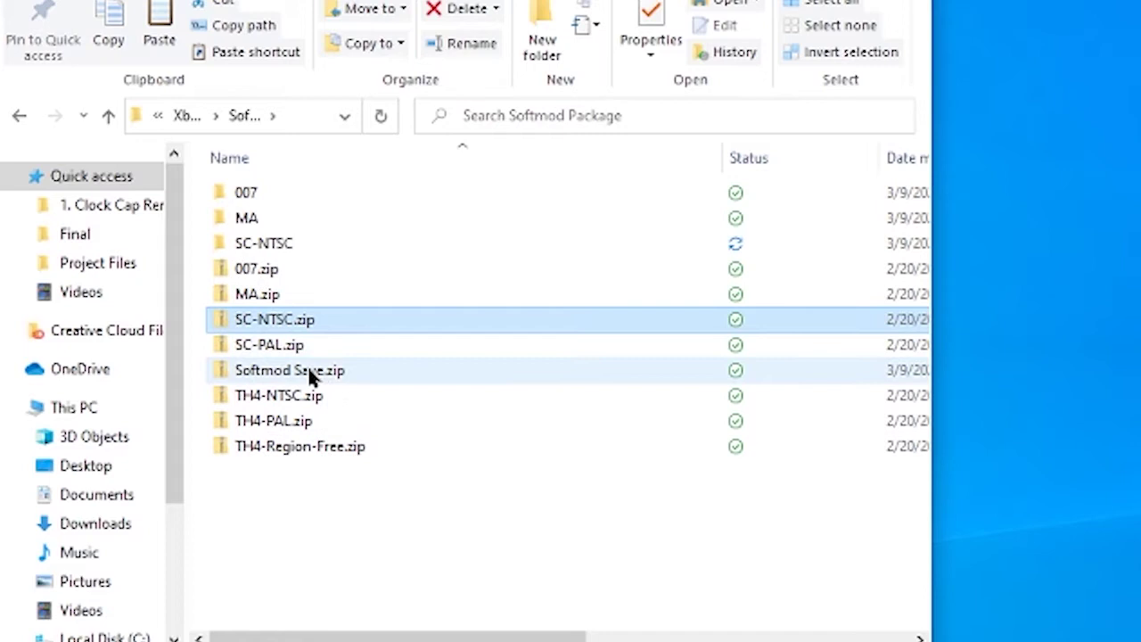
# Extract Softmod Save.zip and TH4-NTSC.zip, each into its own folder with 7-Zip
pyautogui.click(310, 374)
pyautogui.rightClick(310, 372)
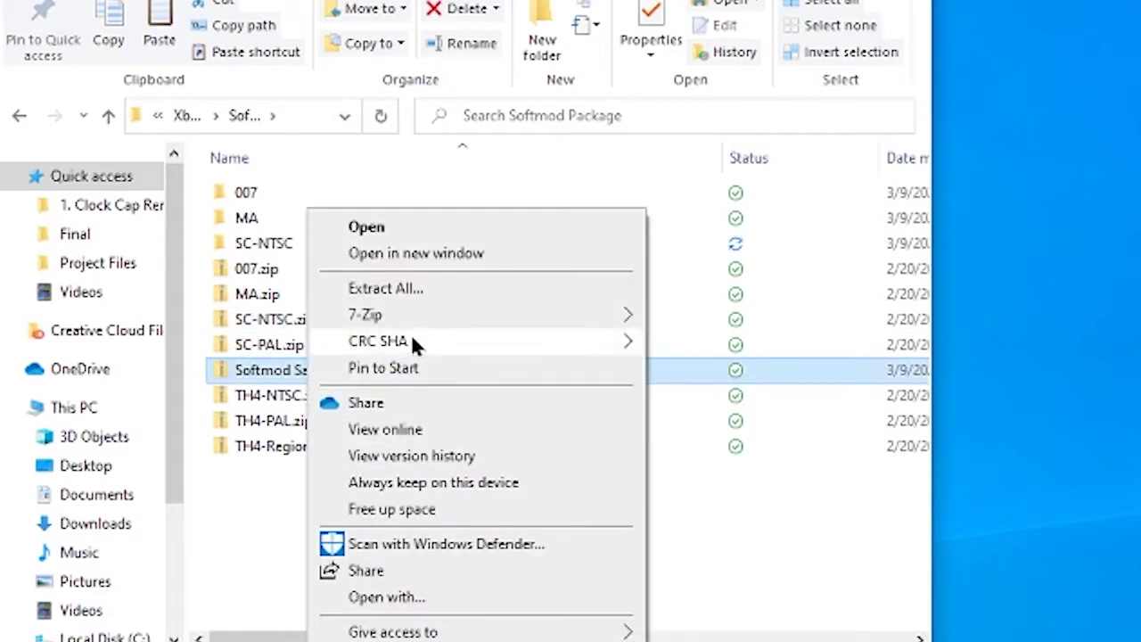
pyautogui.moveTo(416, 325)
pyautogui.click(743, 429)
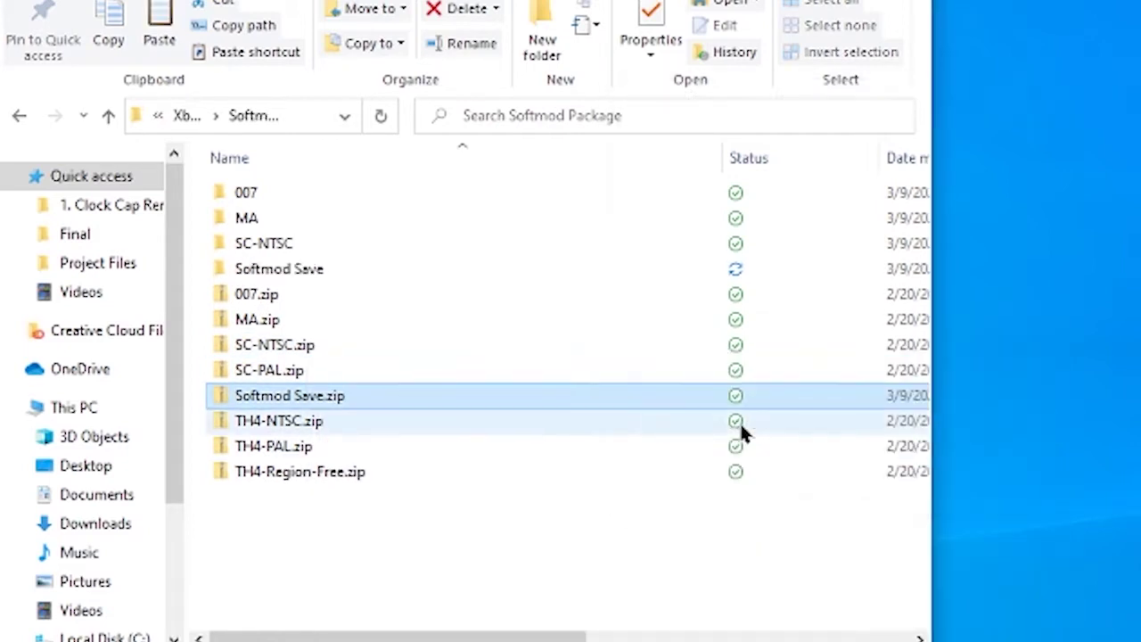
pyautogui.rightClick(292, 419)
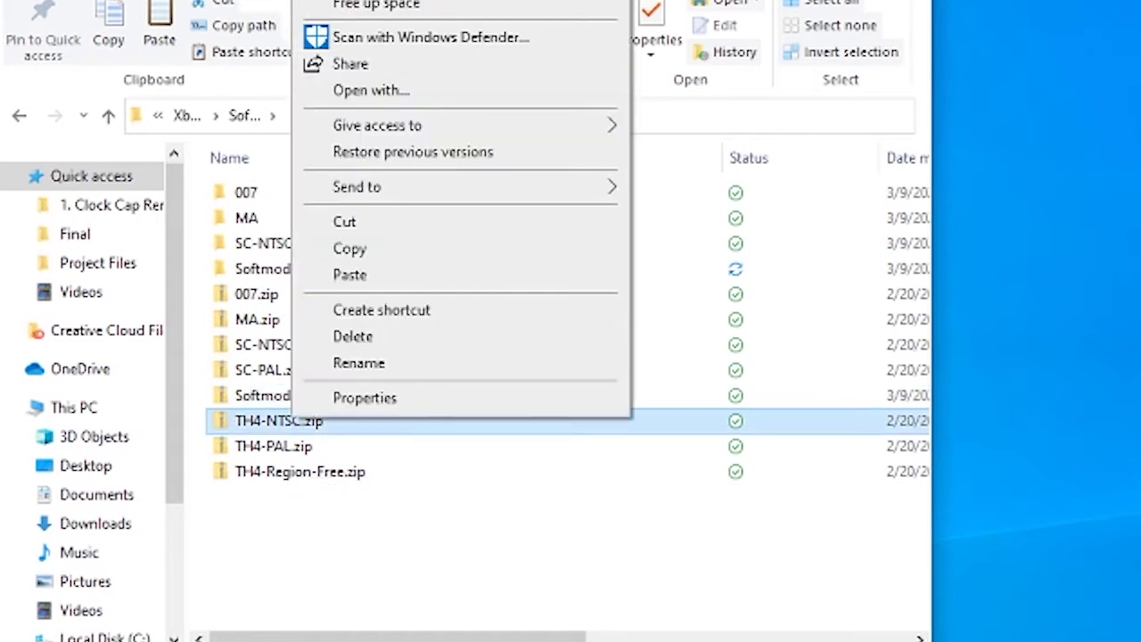
pyautogui.click(743, 1)
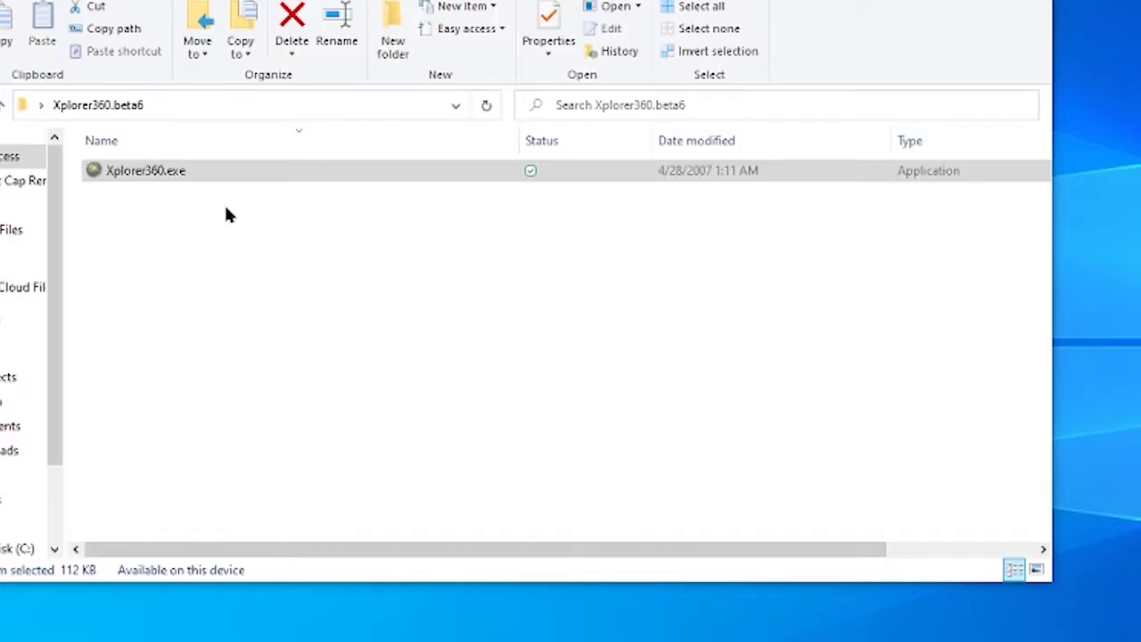
# Try to run Xplorer360.exe from the Xplorer360.beta6 folder, and select msvcr71.dll on the desktop
pyautogui.click(176, 177)
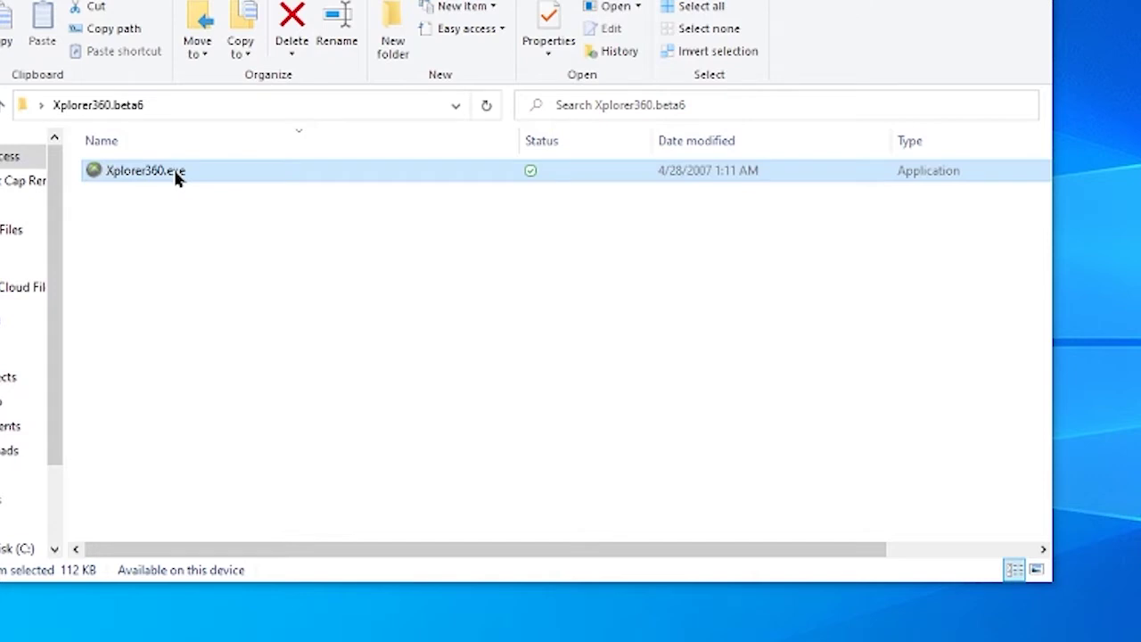
pyautogui.doubleClick(175, 175)
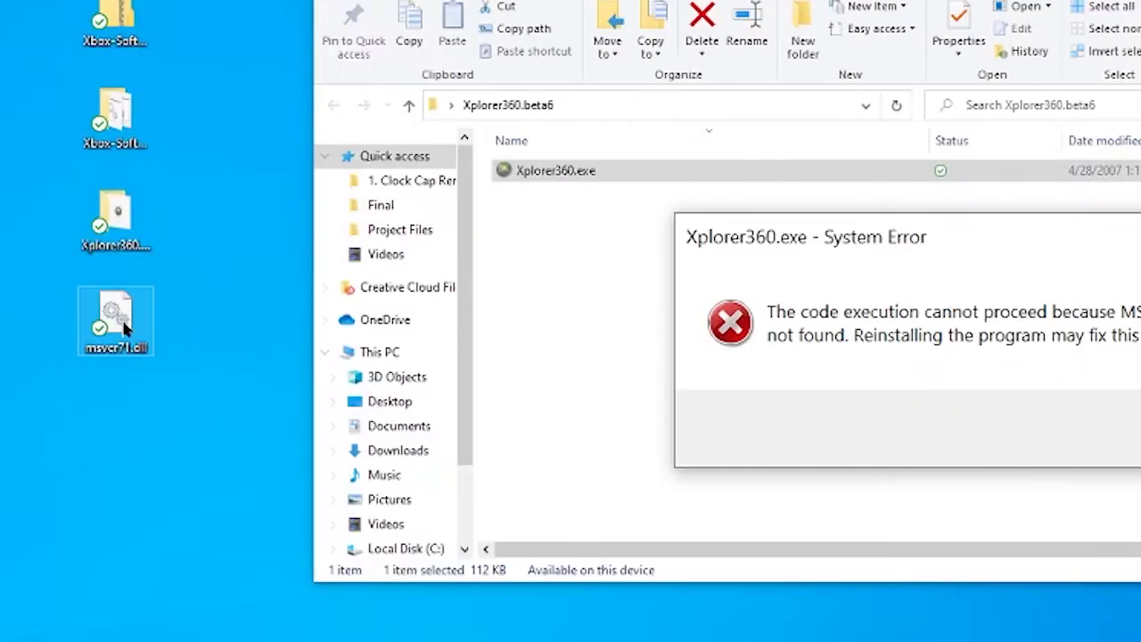
pyautogui.click(124, 329)
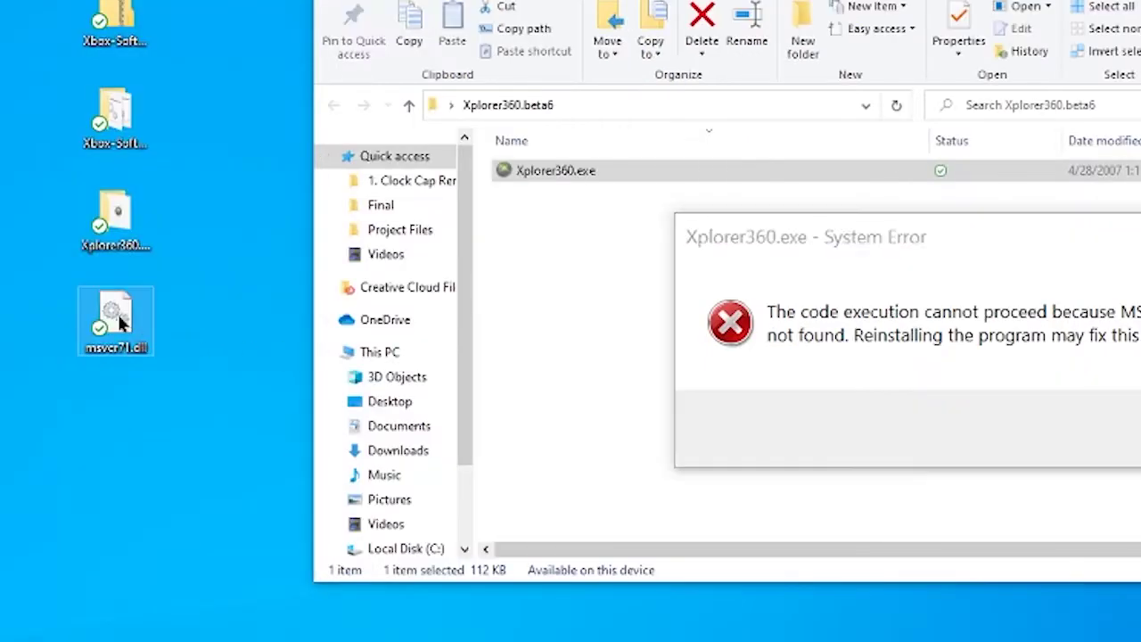
pyautogui.moveTo(133, 314)
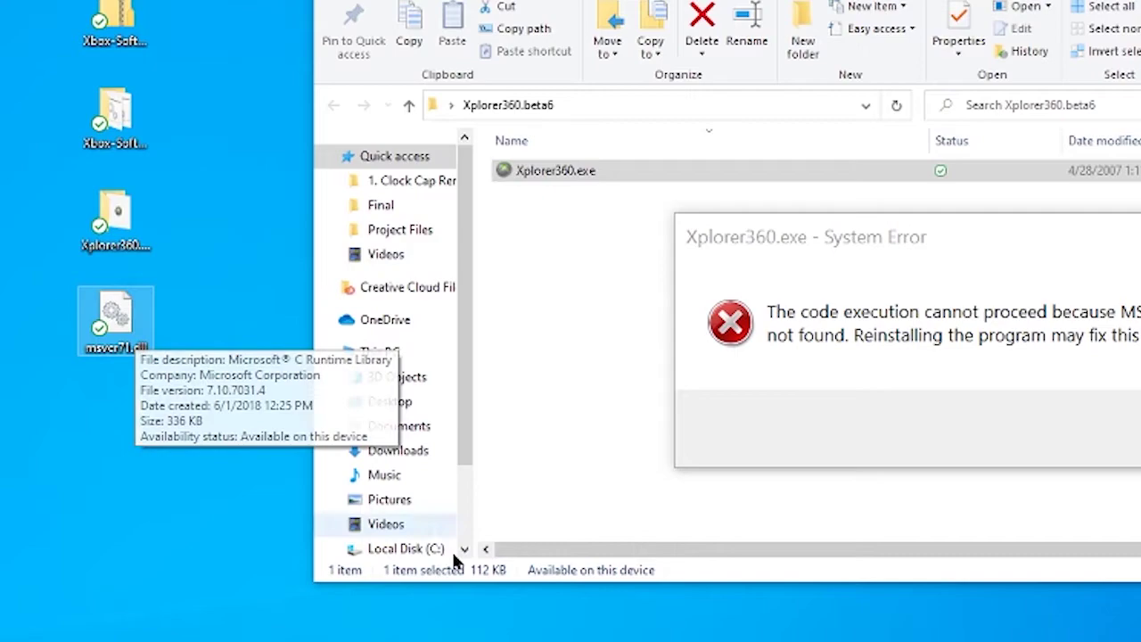
# Dismiss the Xplorer360 system error and browse to the SysWOW64 folder under Windows on Local Disk (C:) in a new File Explorer window
pyautogui.press('super+e')
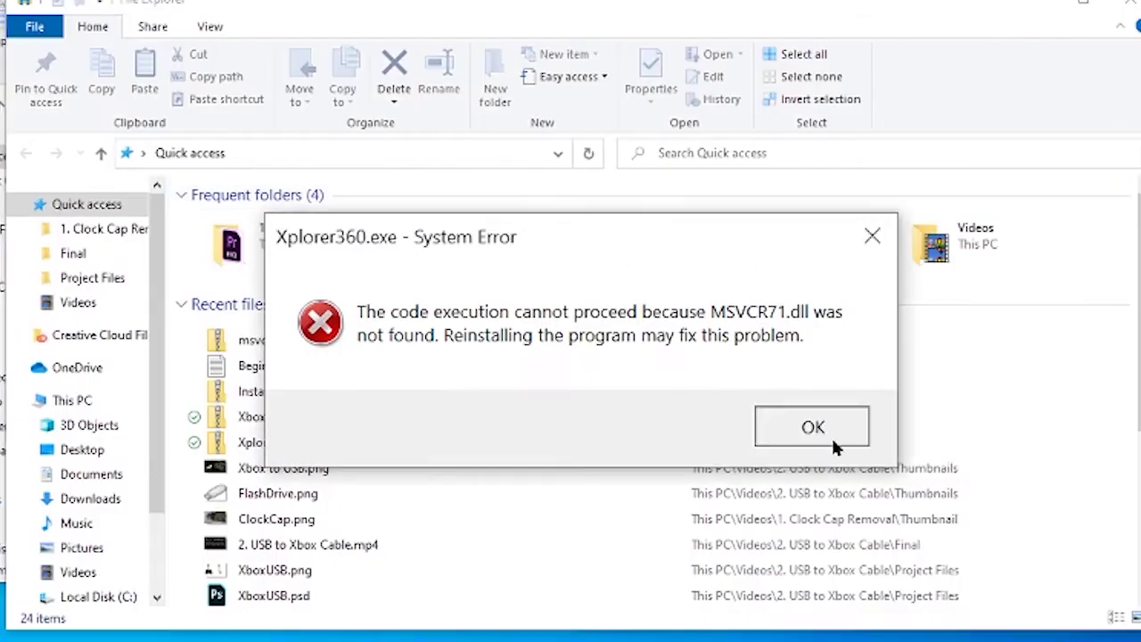
pyautogui.click(812, 428)
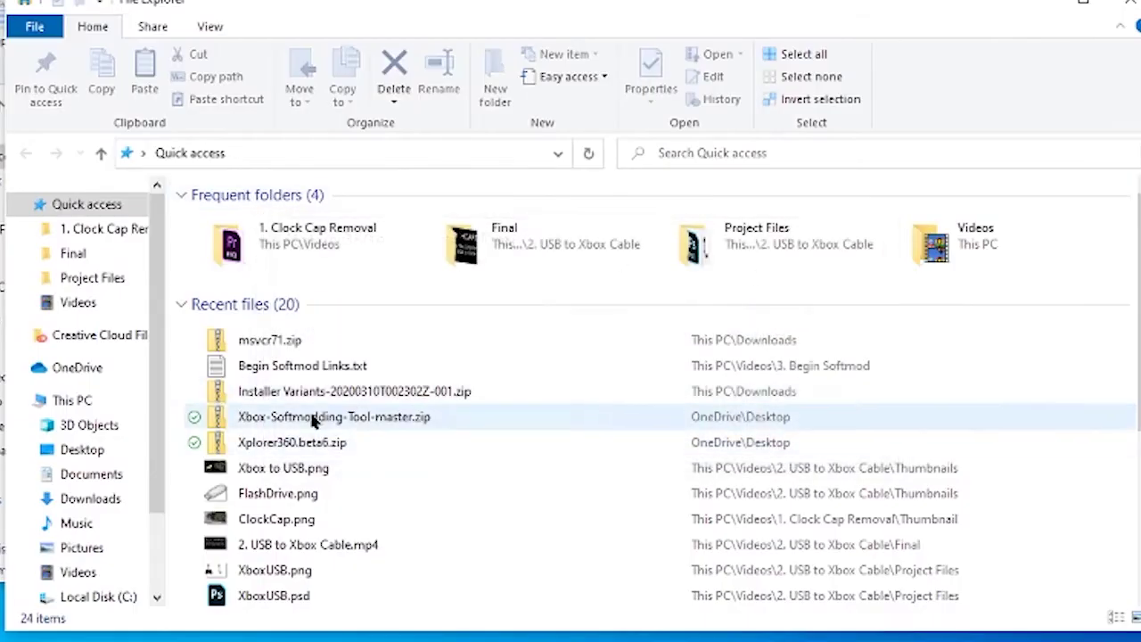
pyautogui.click(76, 400)
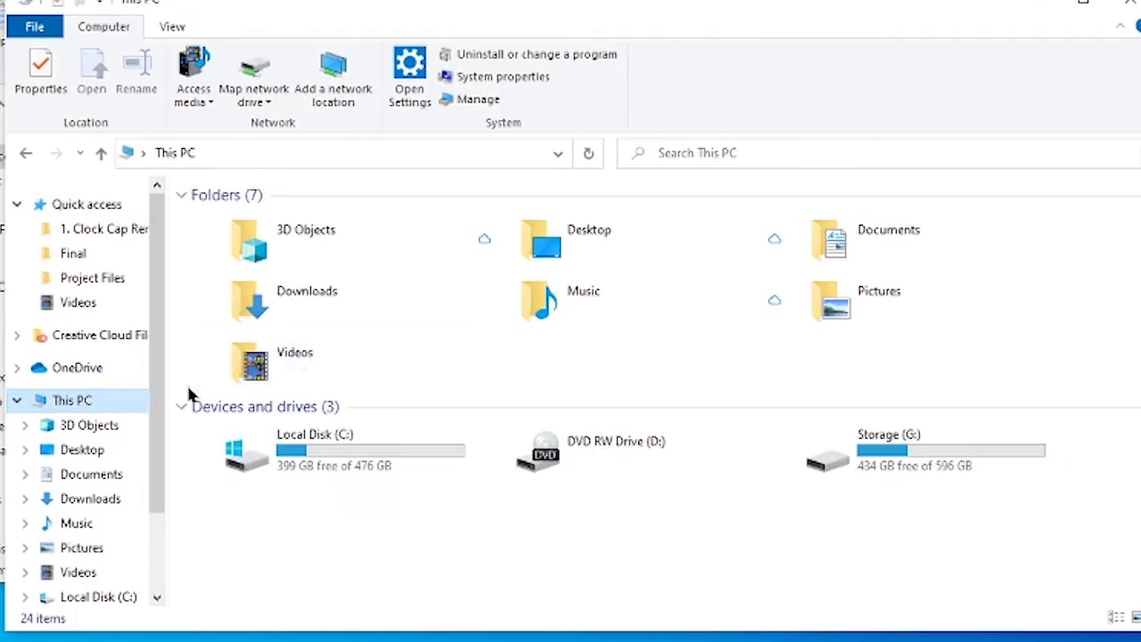
pyautogui.doubleClick(309, 442)
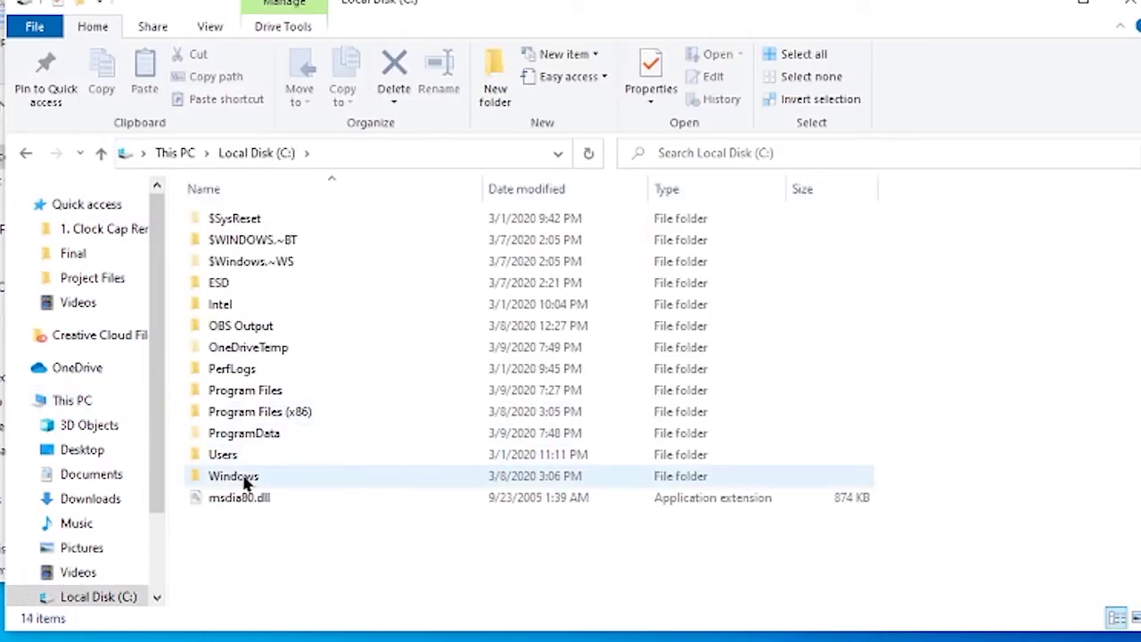
pyautogui.doubleClick(251, 477)
pyautogui.scroll(-4, 341, 450)
pyautogui.scroll(-15, 344, 453)
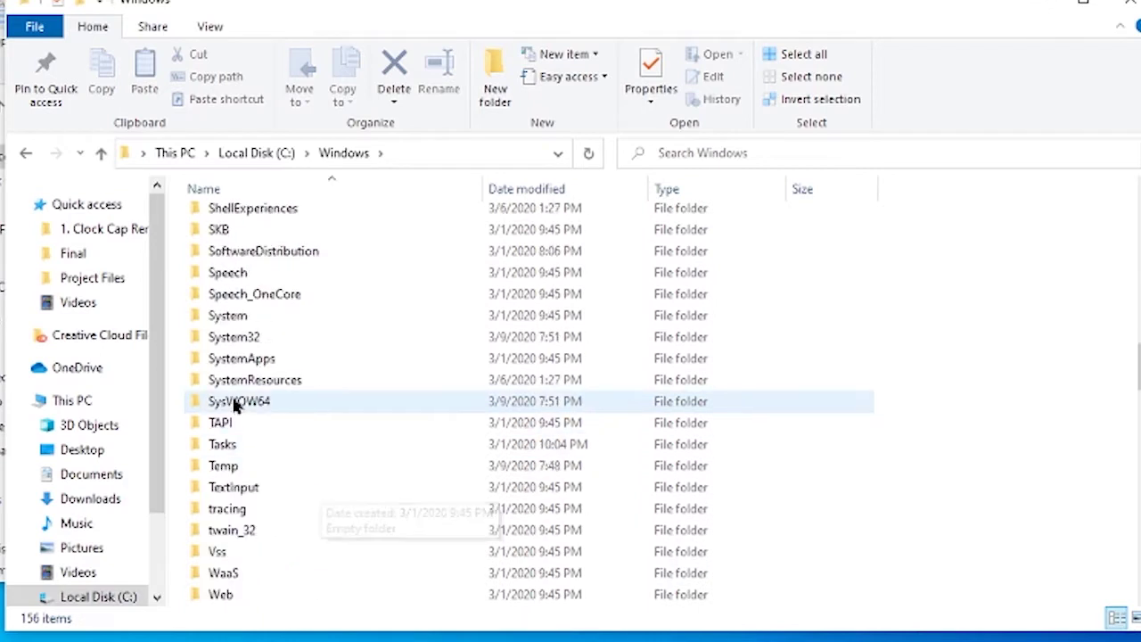
pyautogui.click(237, 402)
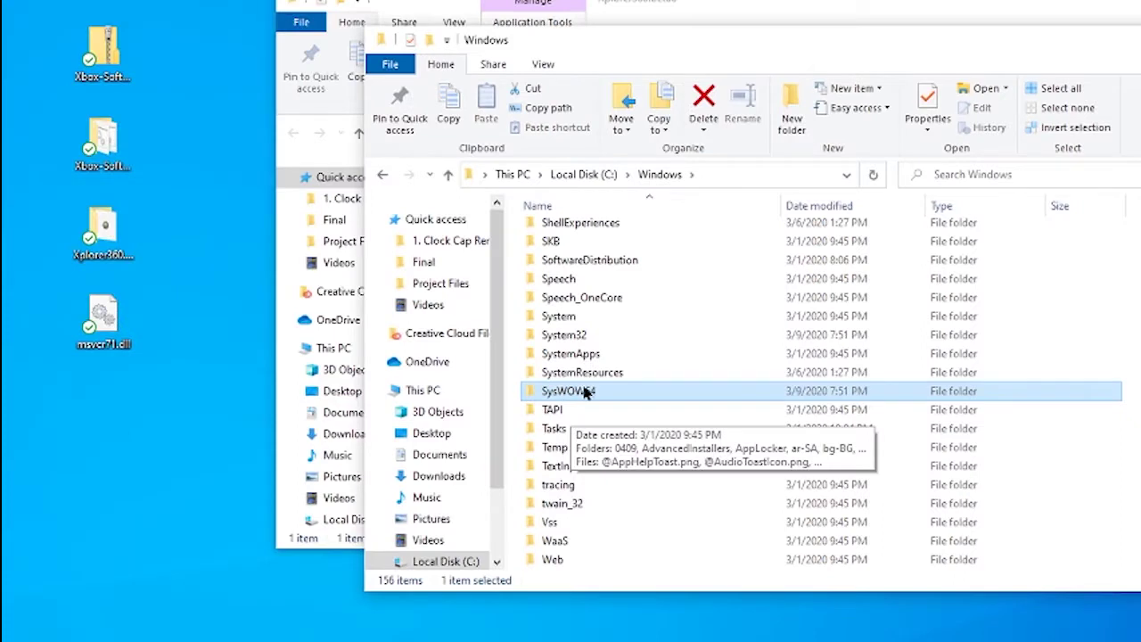
pyautogui.doubleClick(596, 395)
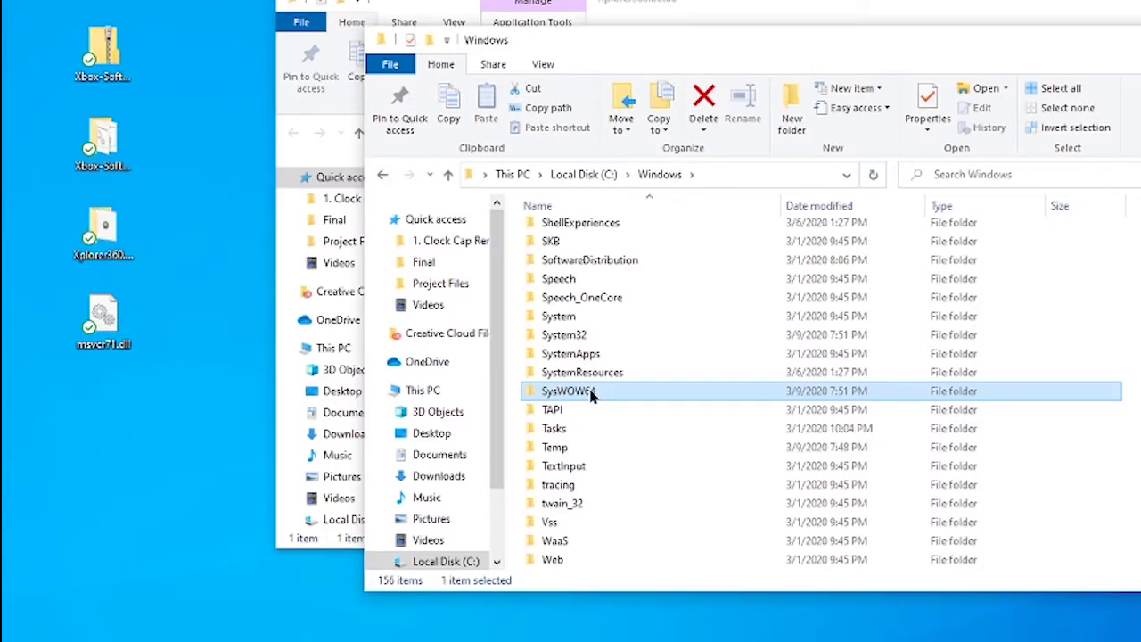
# Copy msvcr71.dll from the desktop into the Windows SysWOW64 folder, granting administrator permission
pyautogui.rightClick(103, 326)
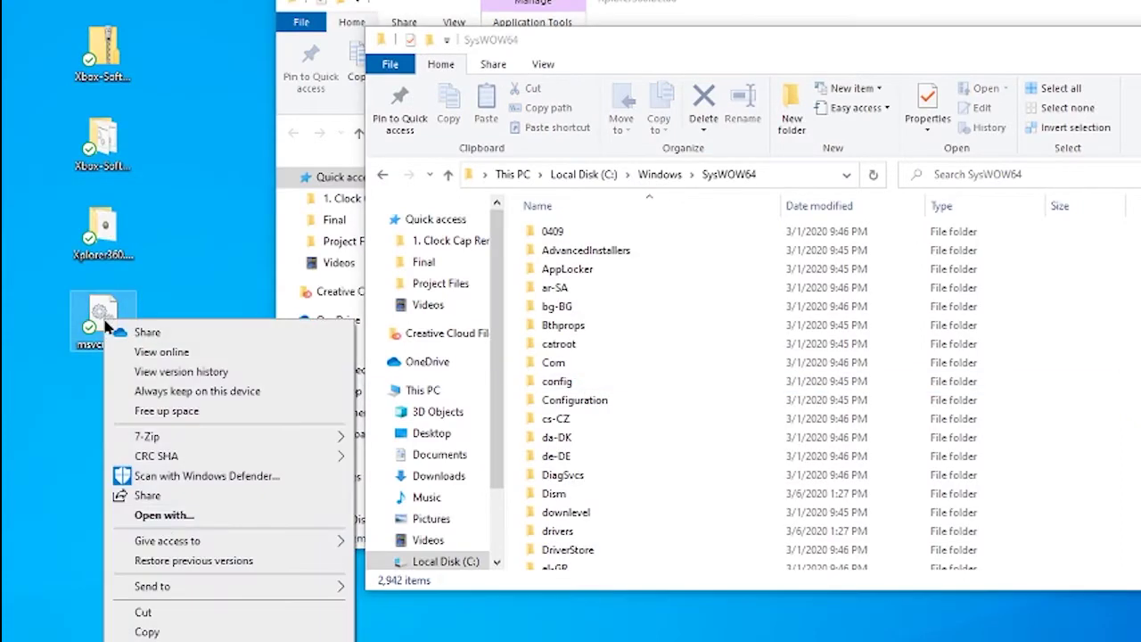
pyautogui.click(148, 632)
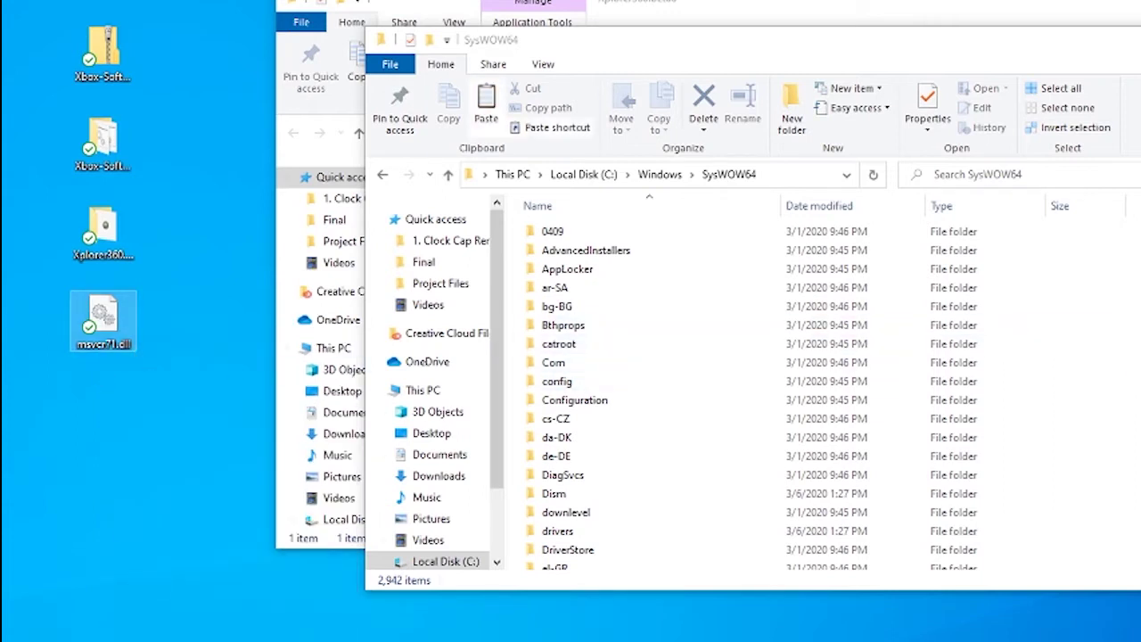
pyautogui.hotkey('ctrl', 'v')
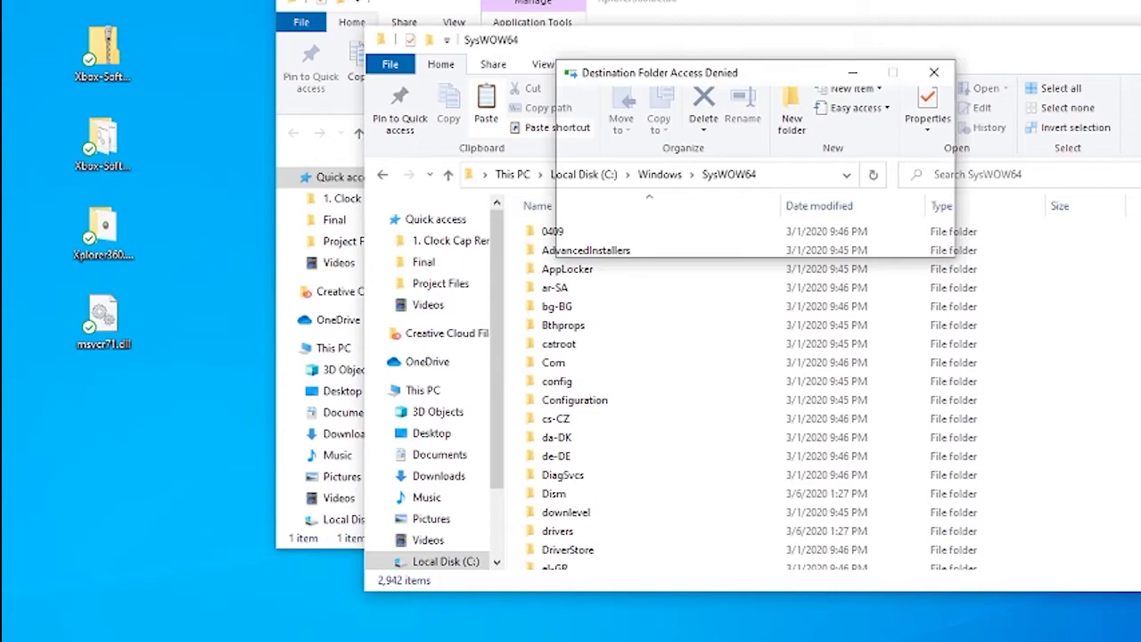
pyautogui.click(687, 204)
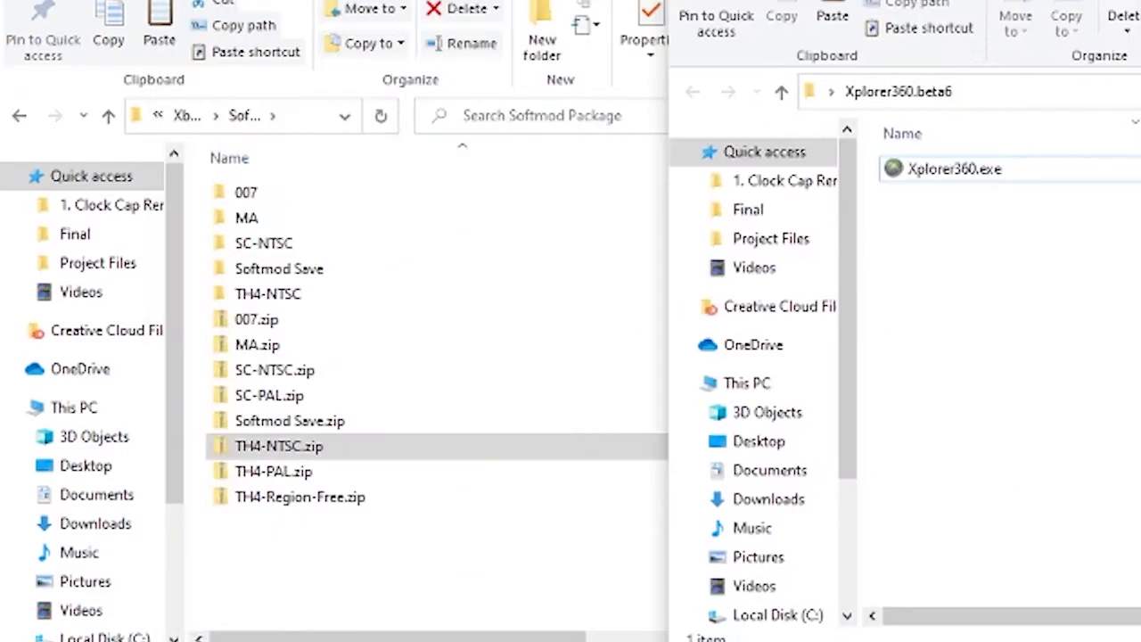
# Run Xplorer360.exe, open the memory card with the Harddrive or Memcard option, and select Partition 0
pyautogui.rightClick(937, 169)
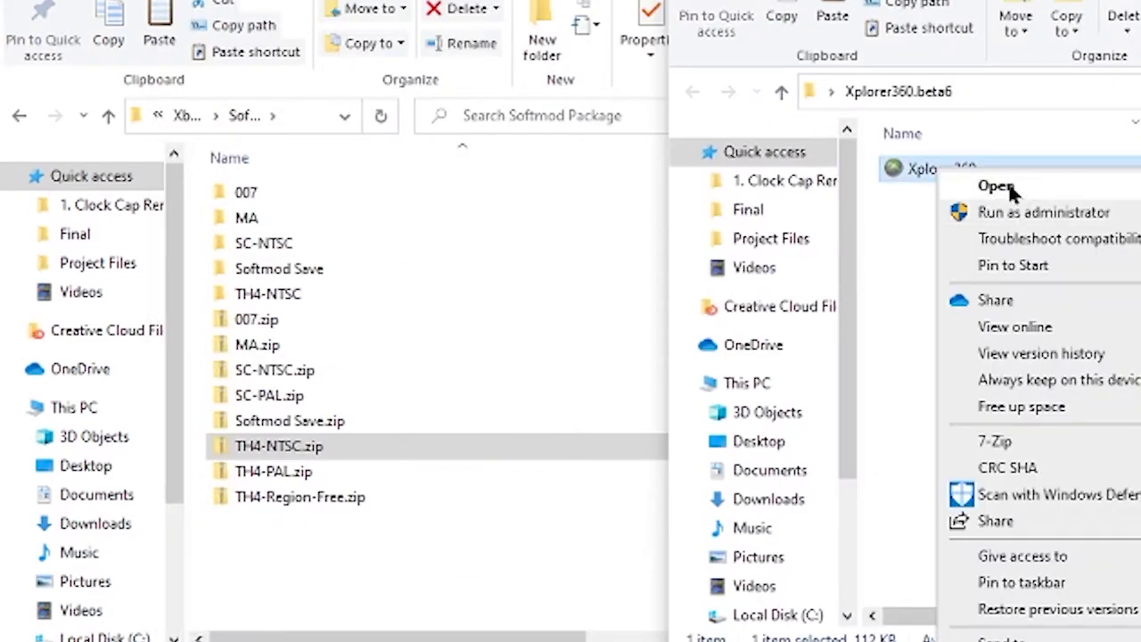
pyautogui.click(991, 185)
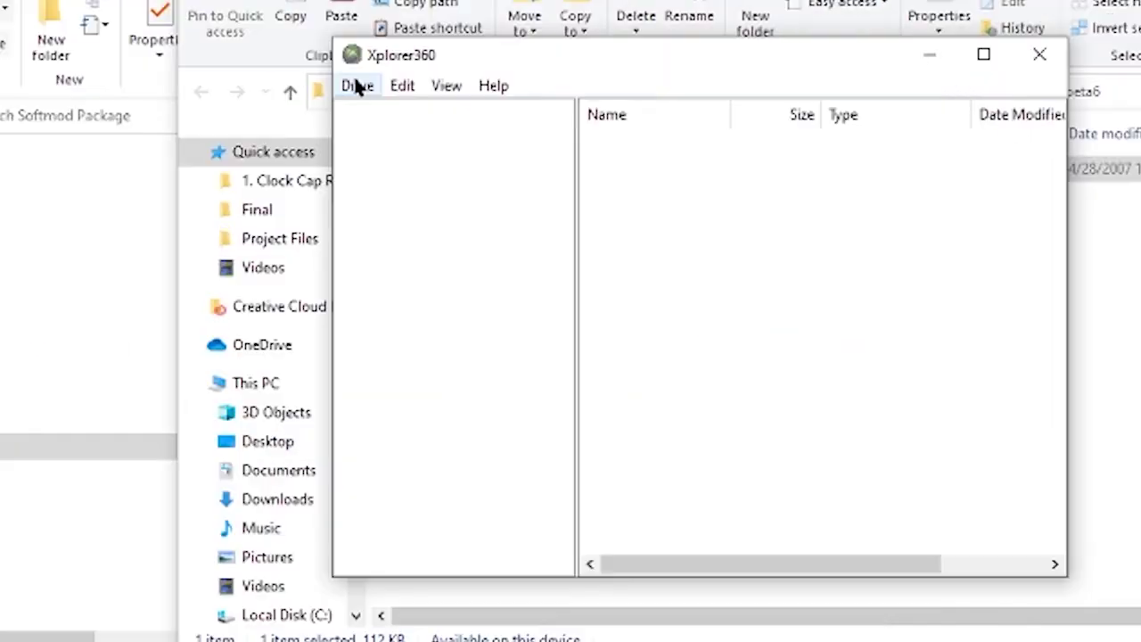
pyautogui.click(357, 85)
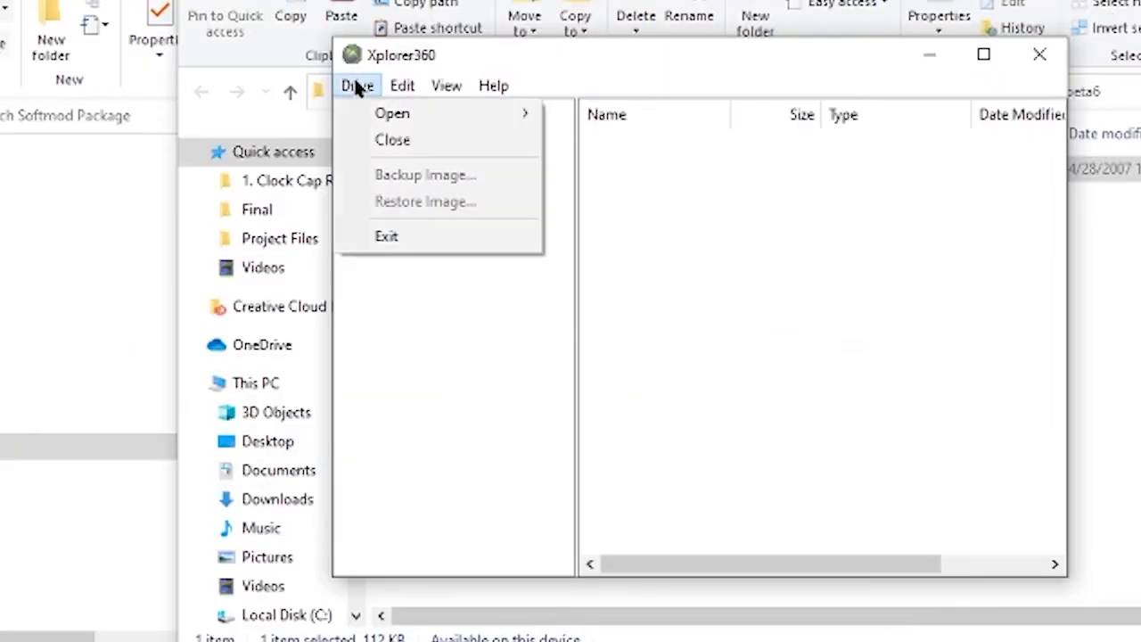
pyautogui.moveTo(379, 114)
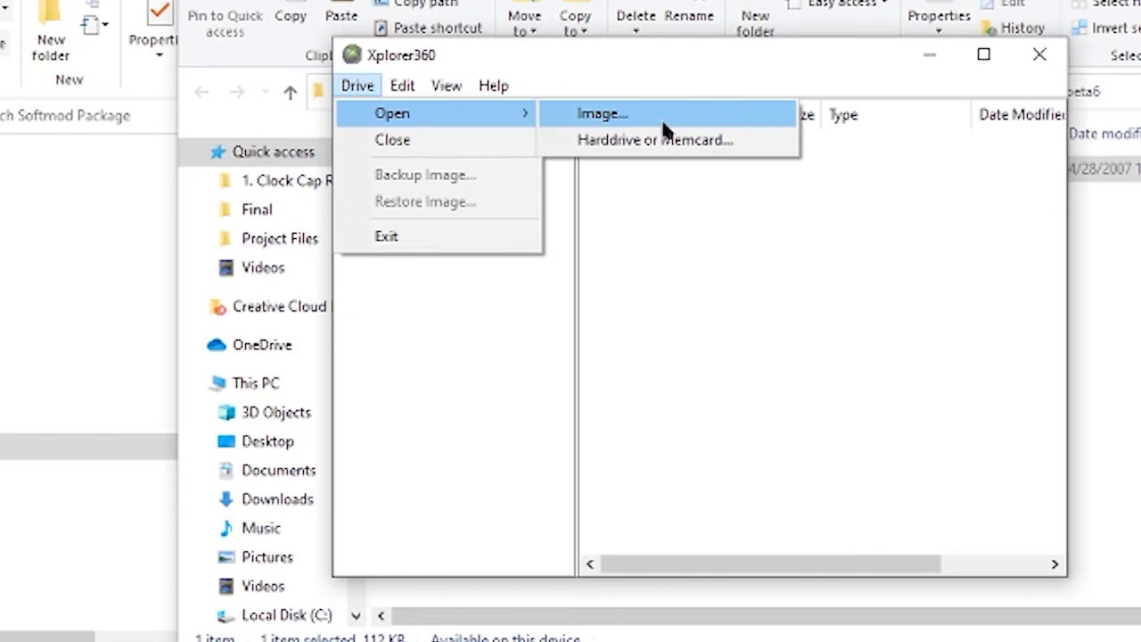
pyautogui.click(721, 148)
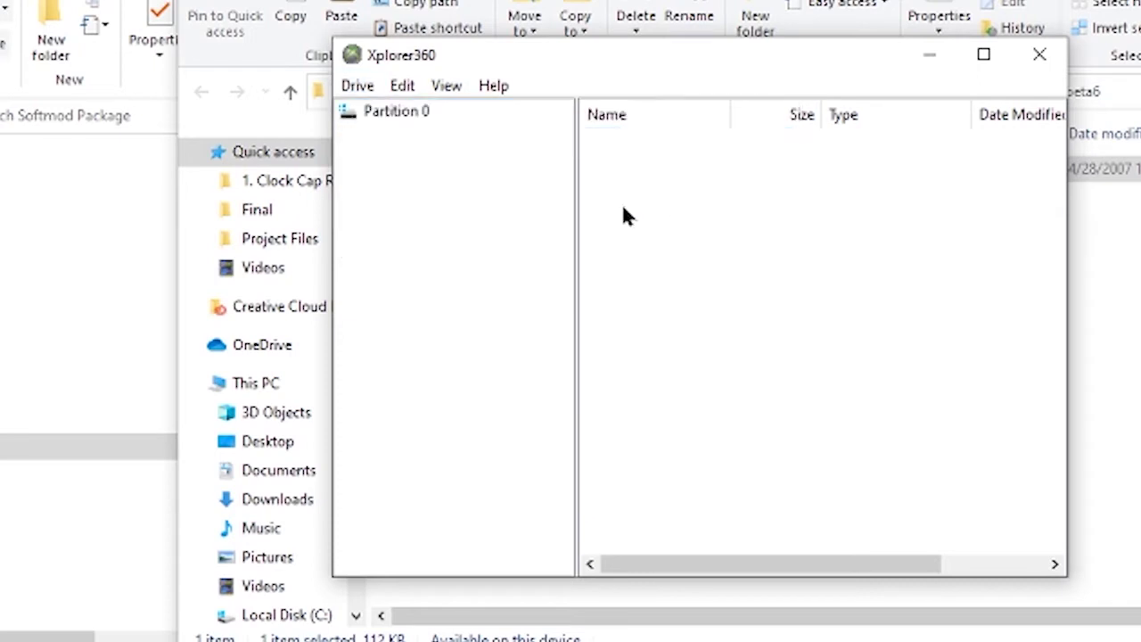
pyautogui.click(389, 112)
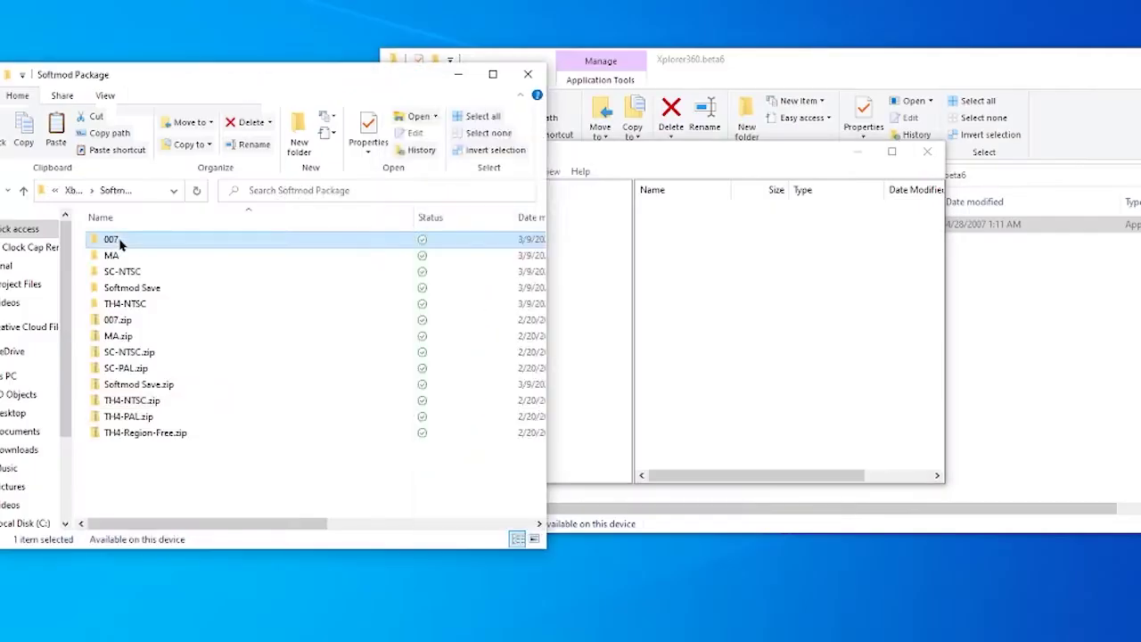
# Copy the 4541000d folder from 007's UDATA folder into Partition 0 in Xplorer360, and move the Xplorer360 window clear of File Explorer
pyautogui.doubleClick(116, 239)
pyautogui.doubleClick(121, 240)
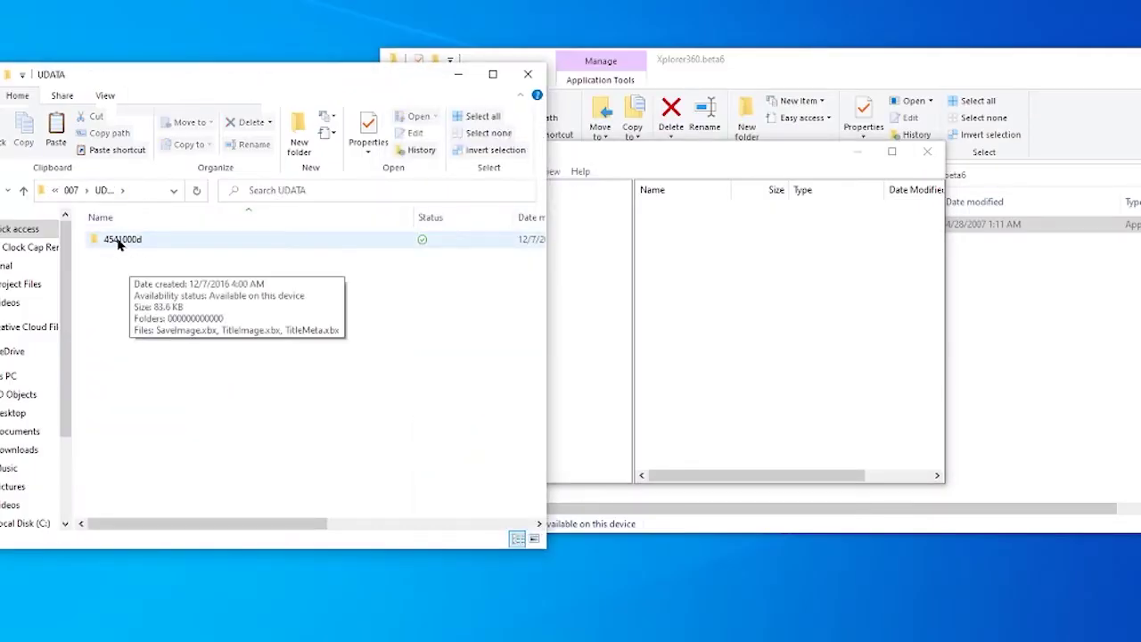
pyautogui.moveTo(114, 244); pyautogui.dragTo(723, 301)
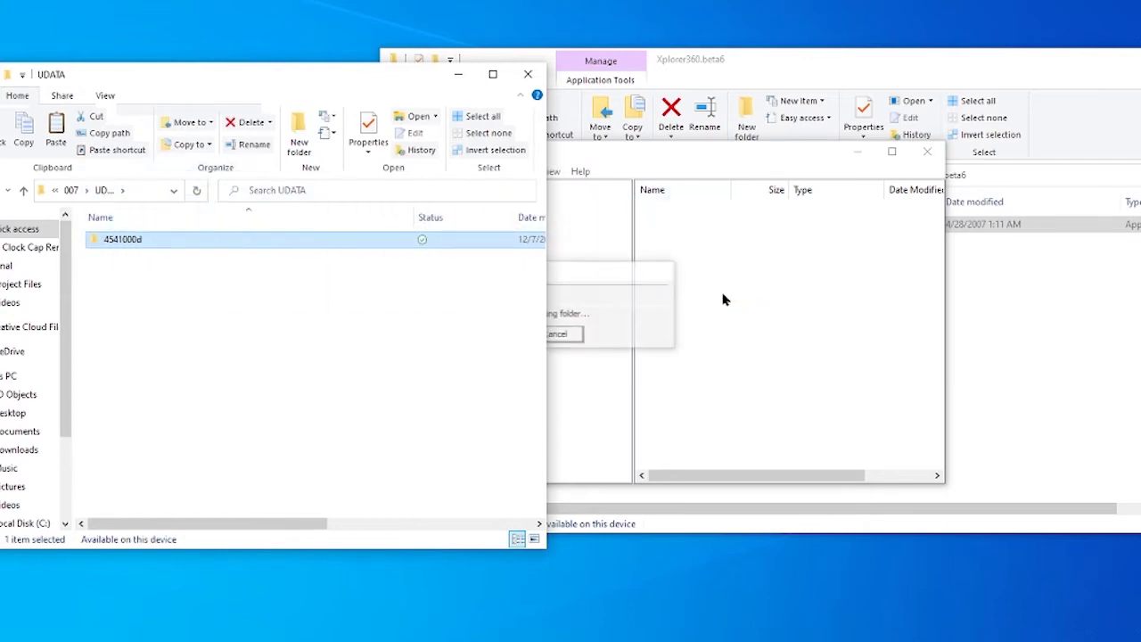
pyautogui.click(612, 151)
pyautogui.moveTo(563, 158); pyautogui.dragTo(648, 157)
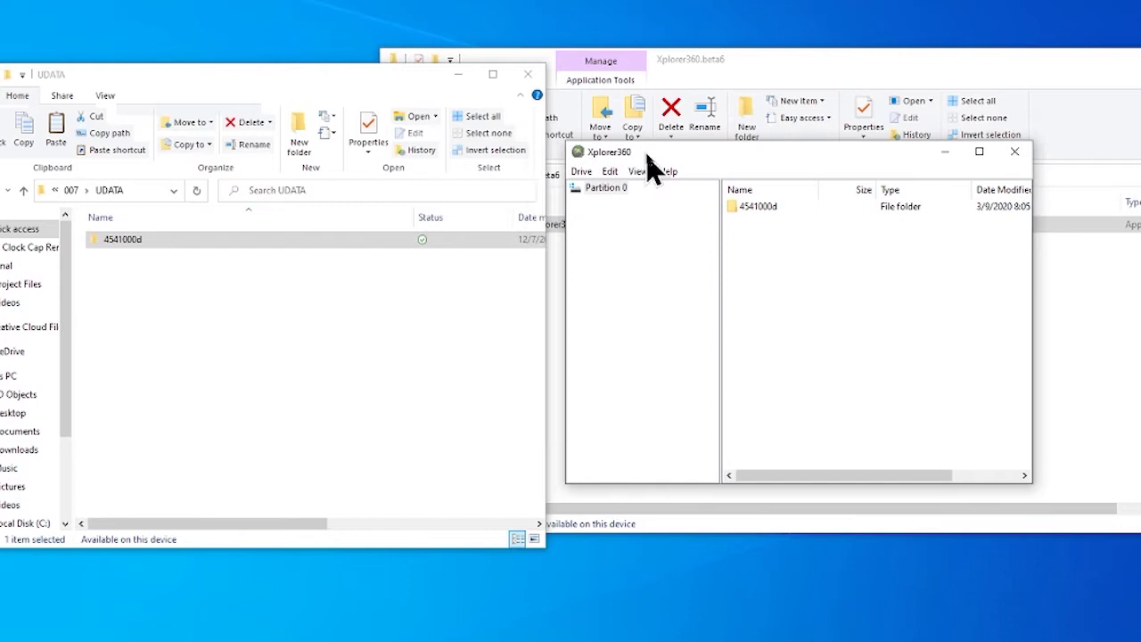
# Copy the 4d530017 folder from the UDATA folder inside MA into Partition 0 in Xplorer360
pyautogui.hotkey('alt', 'Up')
pyautogui.hotkey('alt', 'Up')
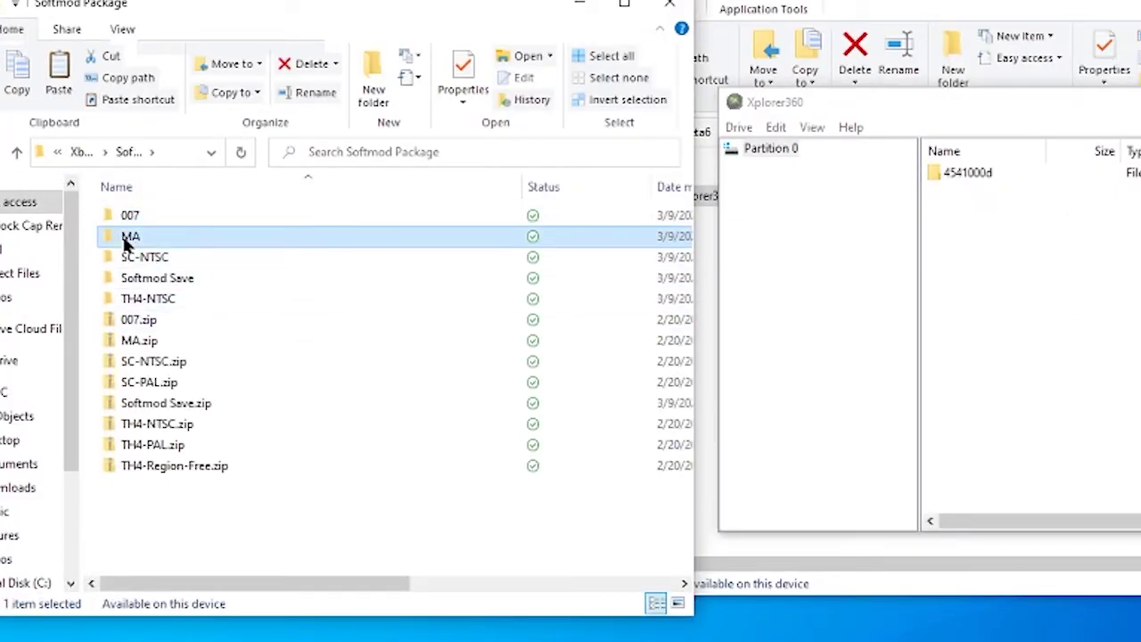
pyautogui.doubleClick(129, 236)
pyautogui.click(143, 217)
pyautogui.doubleClick(145, 221)
pyautogui.moveTo(164, 217); pyautogui.dragTo(1075, 298)
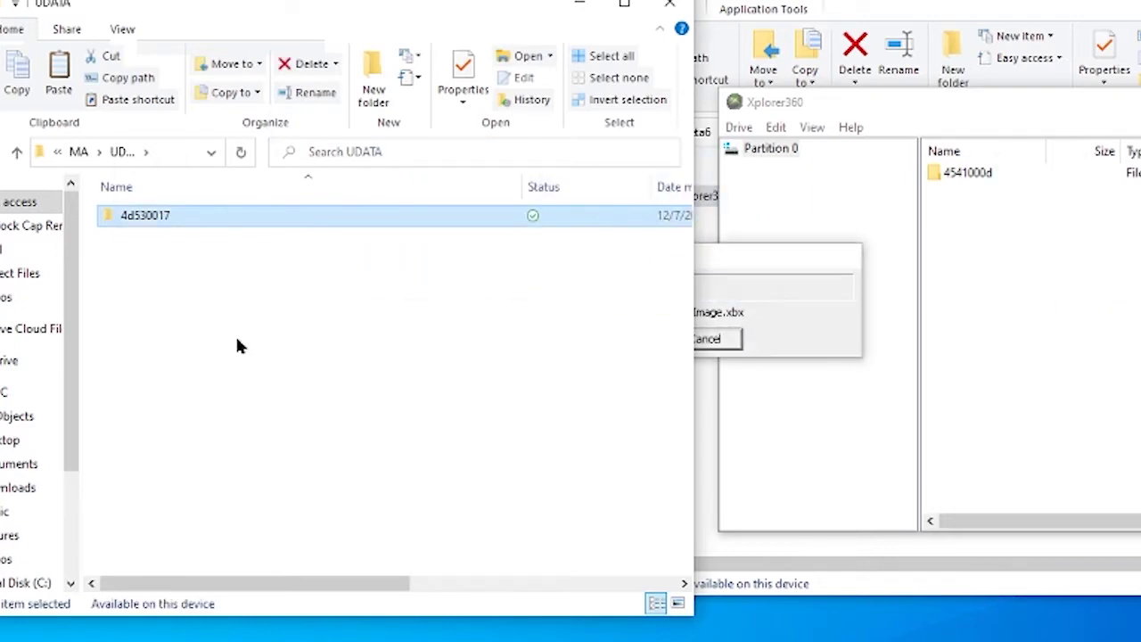
# Copy the 5553000c folder from the UDATA folder inside SC-NTSC into Partition 0 in Xplorer360
pyautogui.hotkey('alt', 'Up')
pyautogui.hotkey('alt', 'Up')
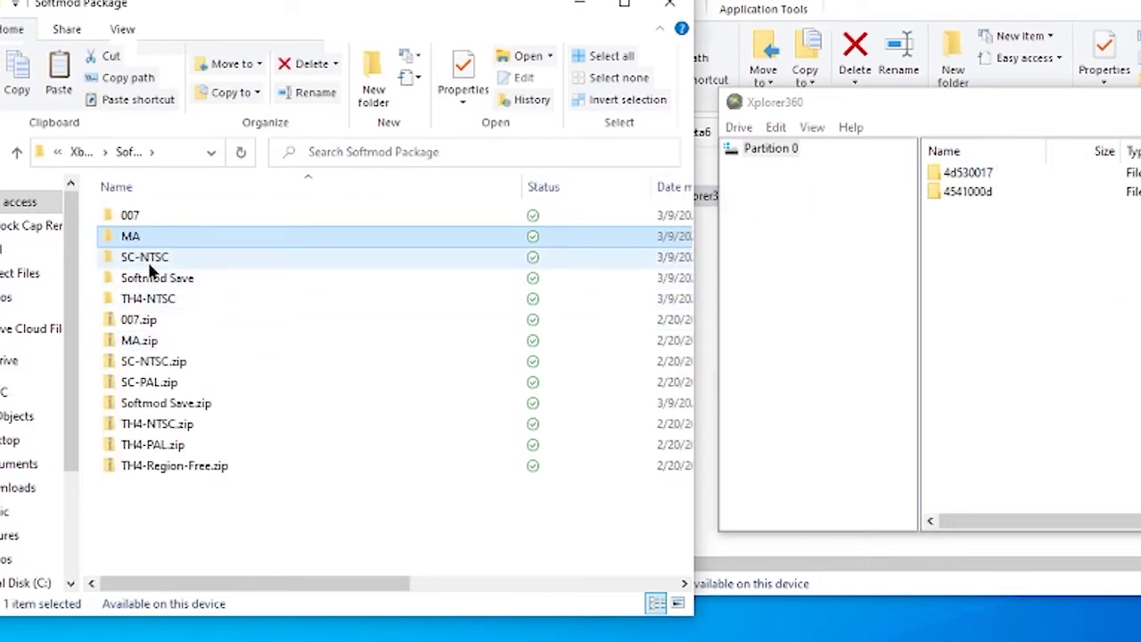
pyautogui.doubleClick(145, 257)
pyautogui.click(145, 218)
pyautogui.doubleClick(147, 221)
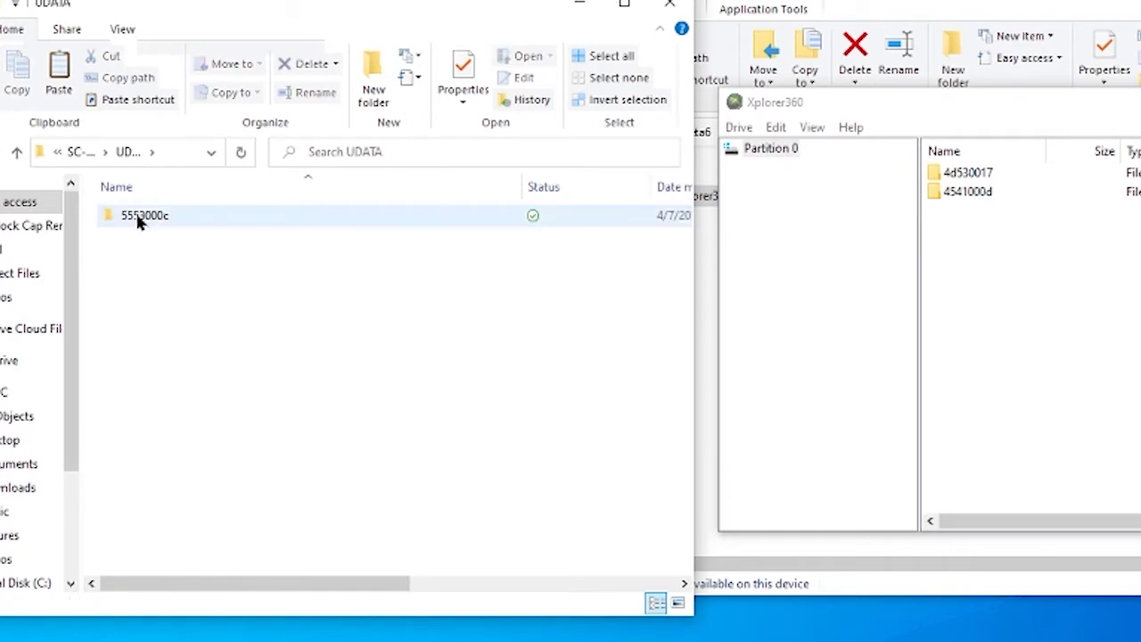
pyautogui.moveTo(138, 218); pyautogui.dragTo(1088, 267)
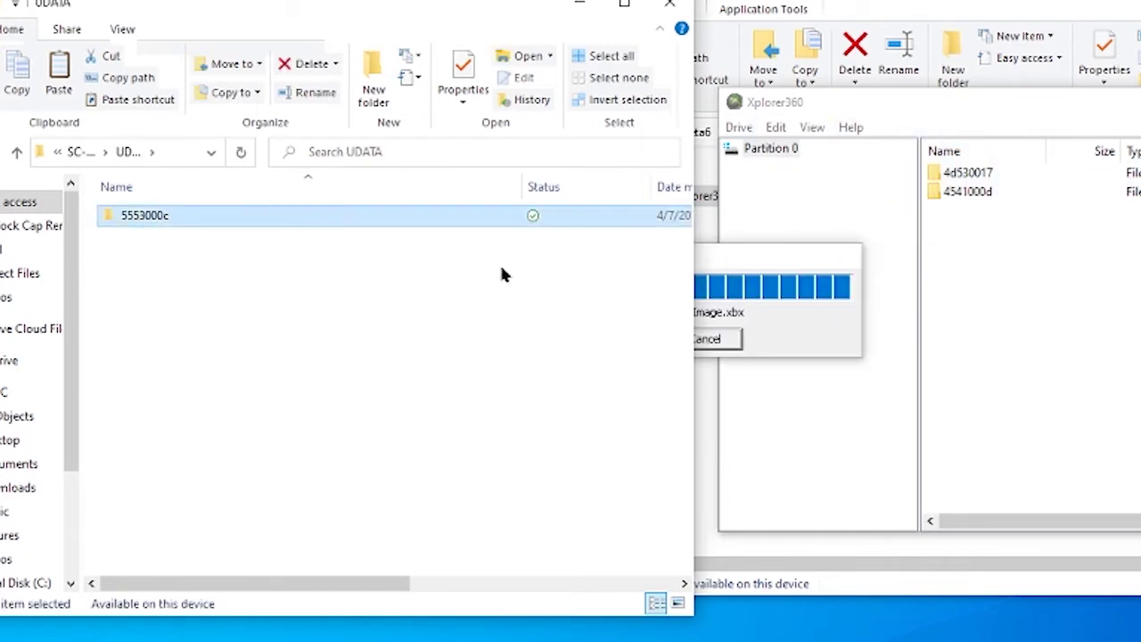
# Copy the 41560017 folder from the UDATA folder inside TH4-NTSC into Partition 0 in Xplorer360
pyautogui.hotkey('alt', 'Up')
pyautogui.hotkey('alt', 'Up')
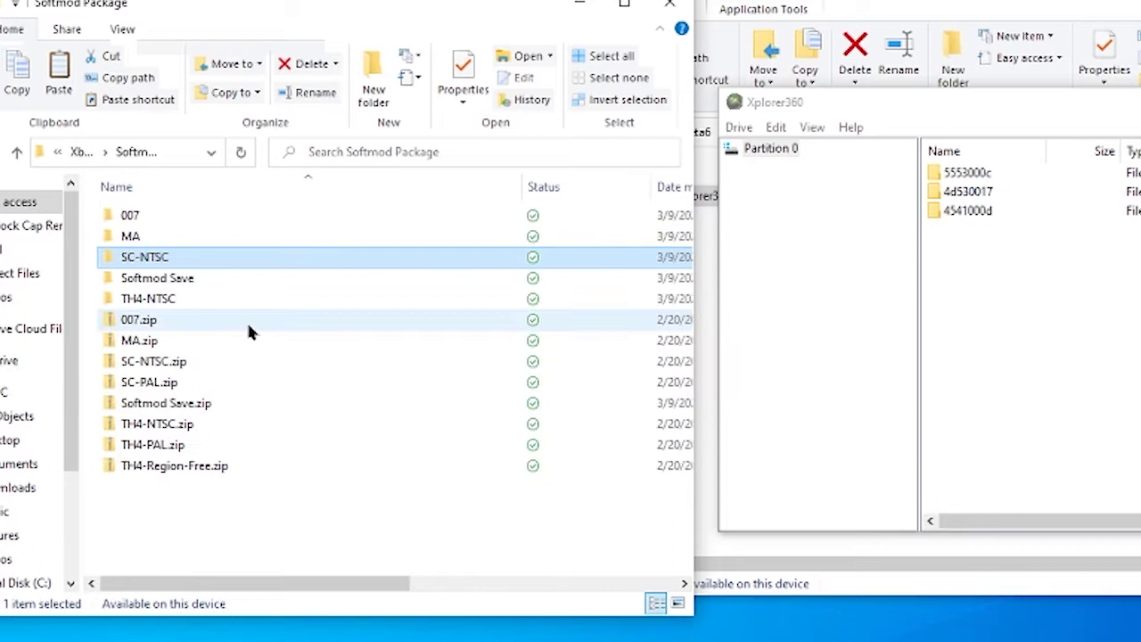
pyautogui.doubleClick(139, 297)
pyautogui.doubleClick(141, 217)
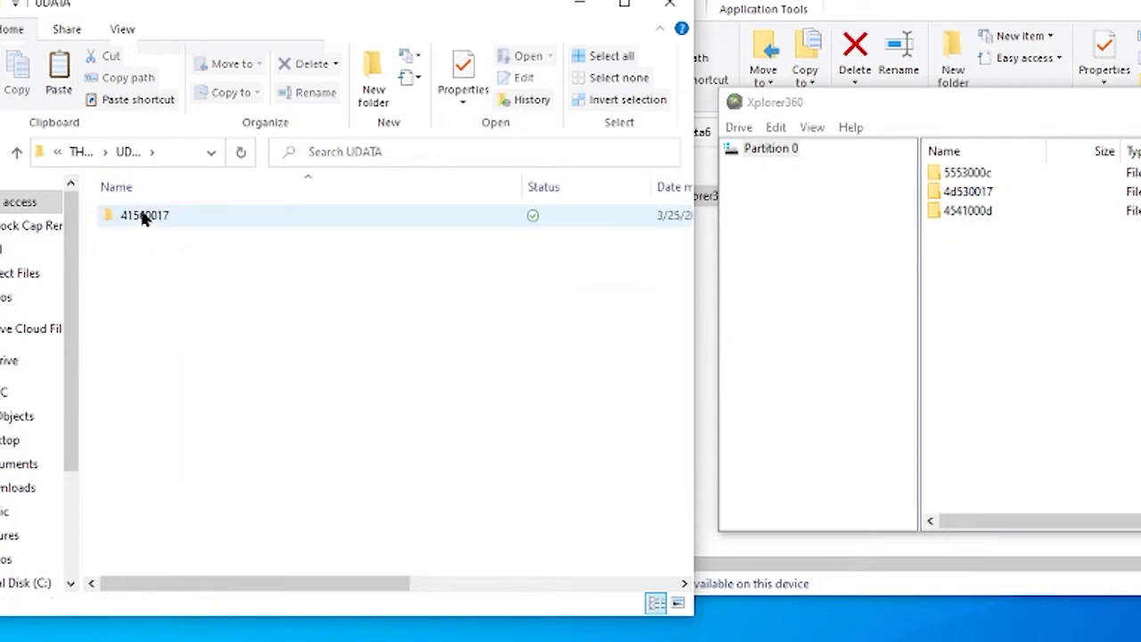
pyautogui.moveTo(140, 217); pyautogui.dragTo(1128, 308)
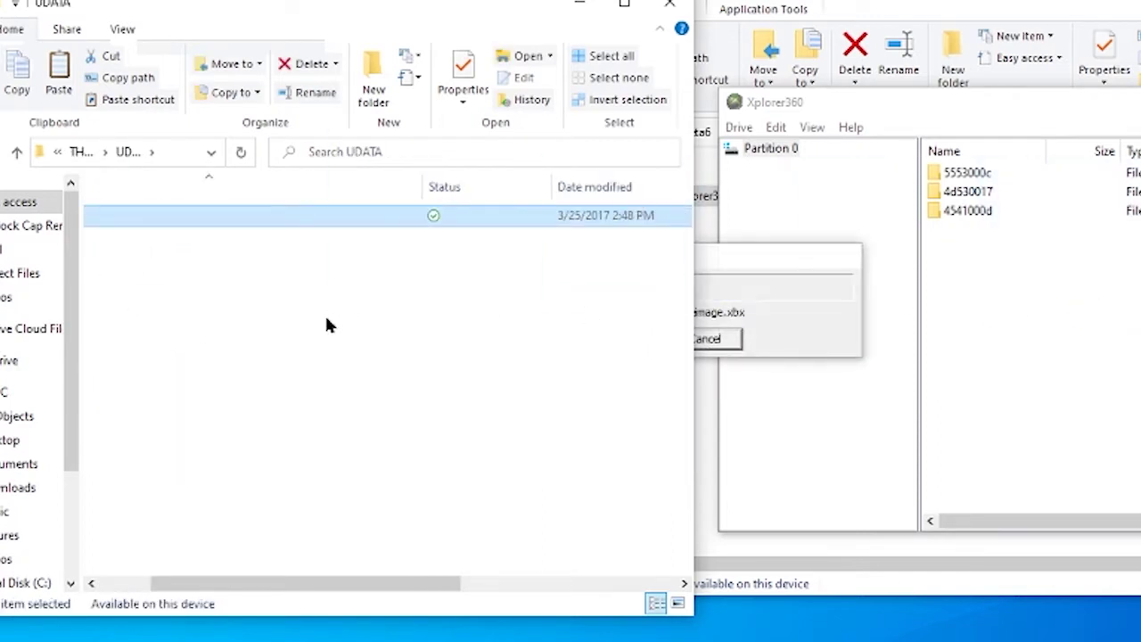
# Copy the 21585554 folder from the UDATA folder inside Softmod Save into Partition 0 in Xplorer360
pyautogui.hotkey('alt', 'Up')
pyautogui.hotkey('alt', 'Up')
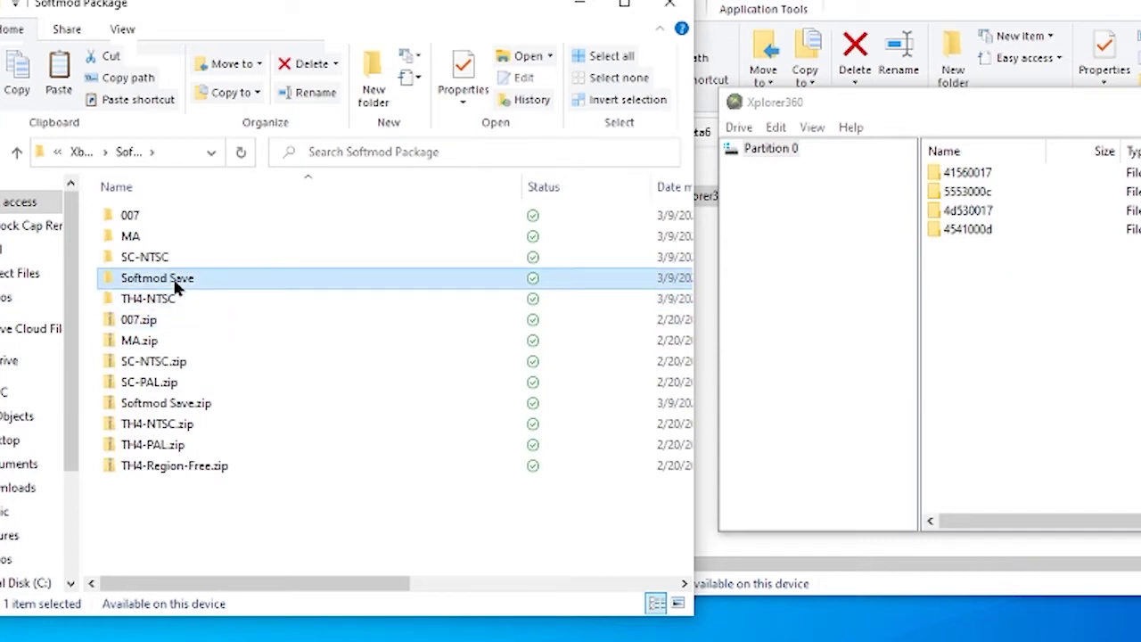
pyautogui.doubleClick(158, 275)
pyautogui.doubleClick(141, 215)
pyautogui.moveTo(143, 215); pyautogui.dragTo(1117, 346)
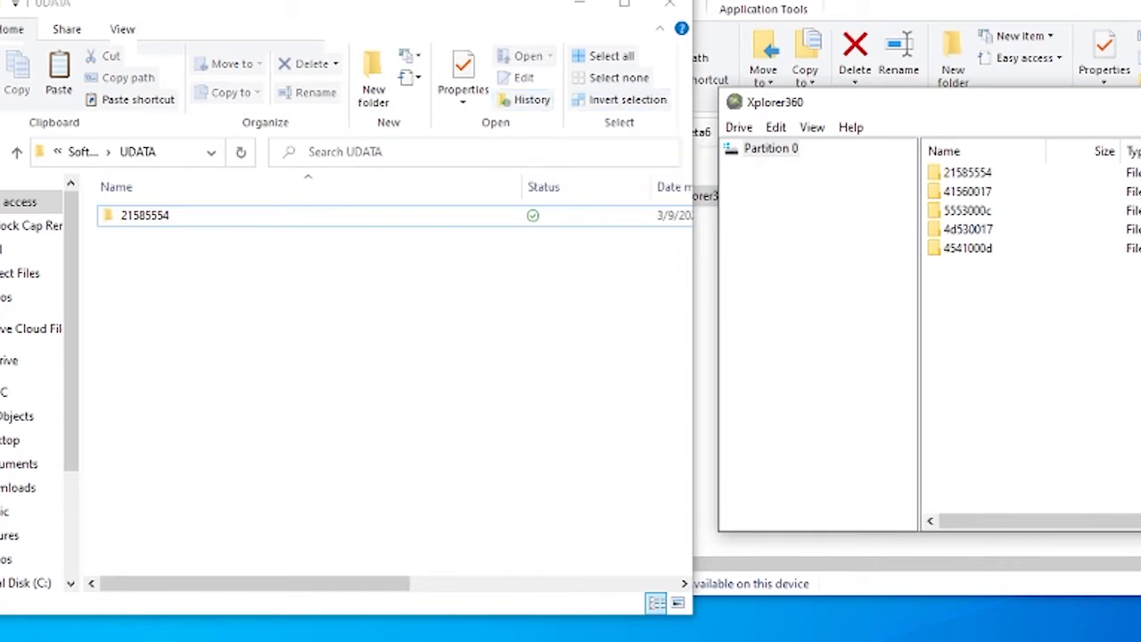
# Safely eject the Audio Player device, USB Drive (E:), from Windows
pyautogui.click(707, 268)
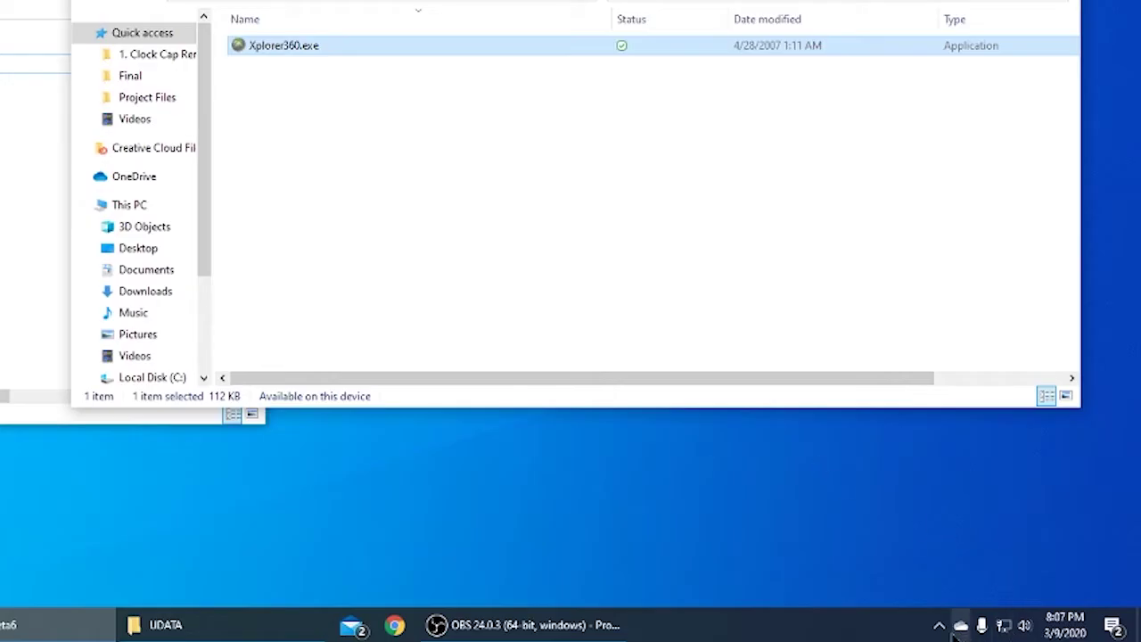
pyautogui.click(939, 625)
pyautogui.click(904, 519)
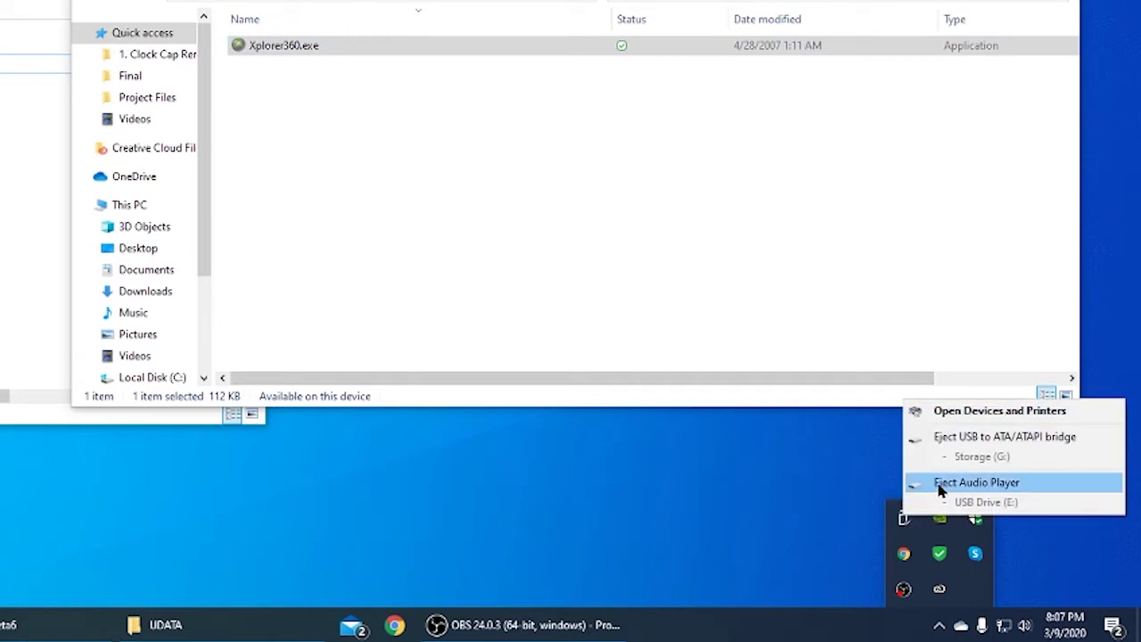
pyautogui.click(967, 482)
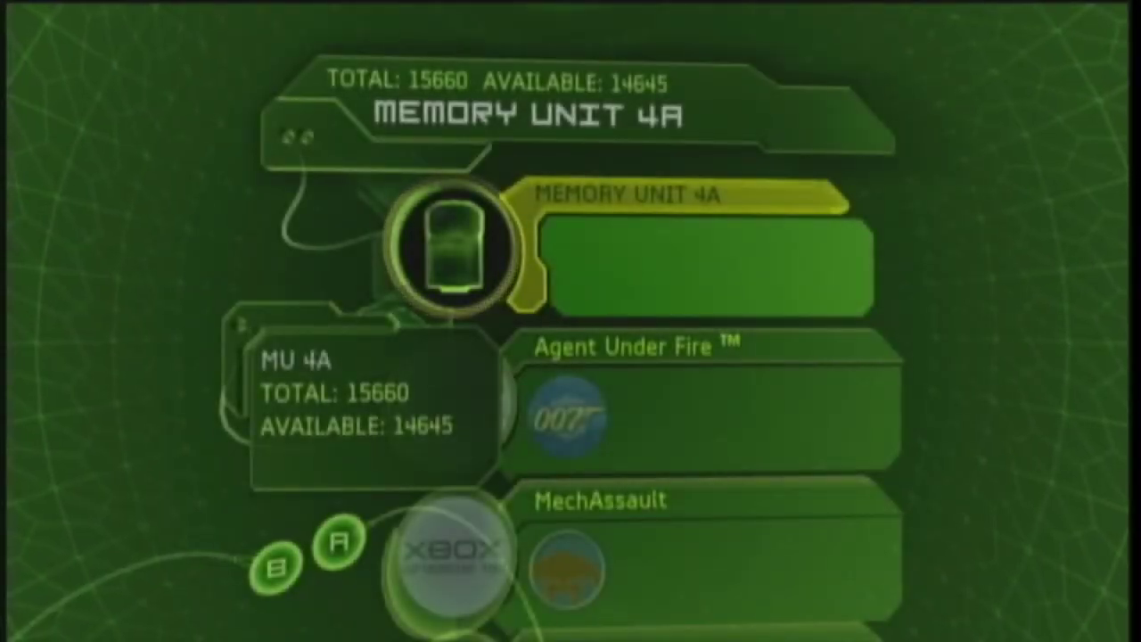
# Switch to the Xbox dashboard and look through the game saves stored on Memory Unit 4A
pyautogui.press('Down')
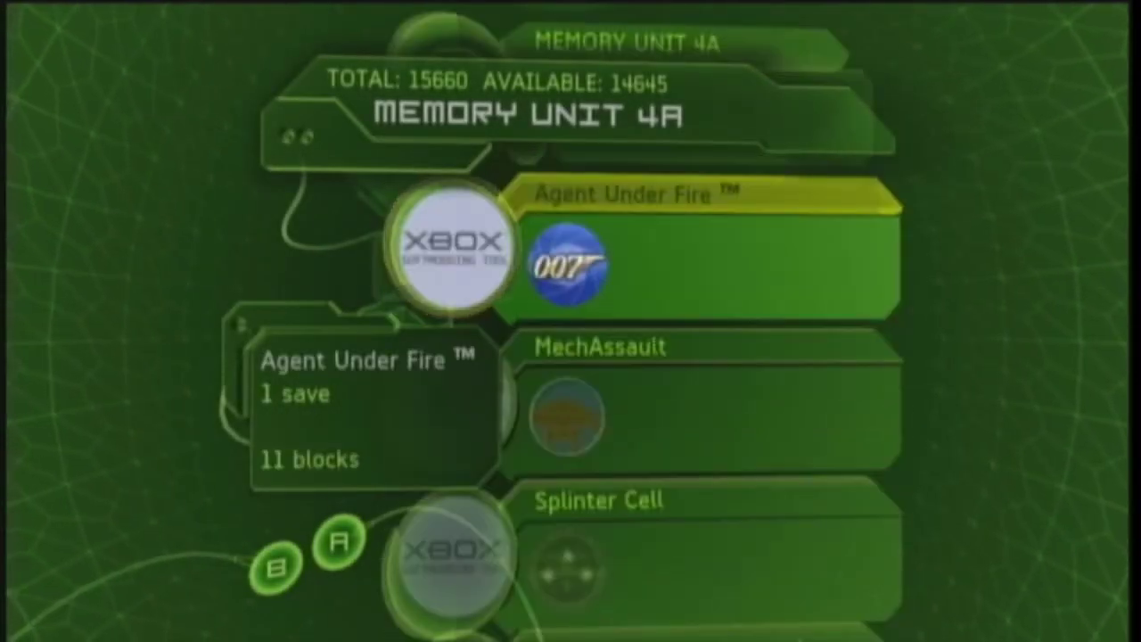
pyautogui.press('Down')
pyautogui.press('Down')
pyautogui.press('Down')
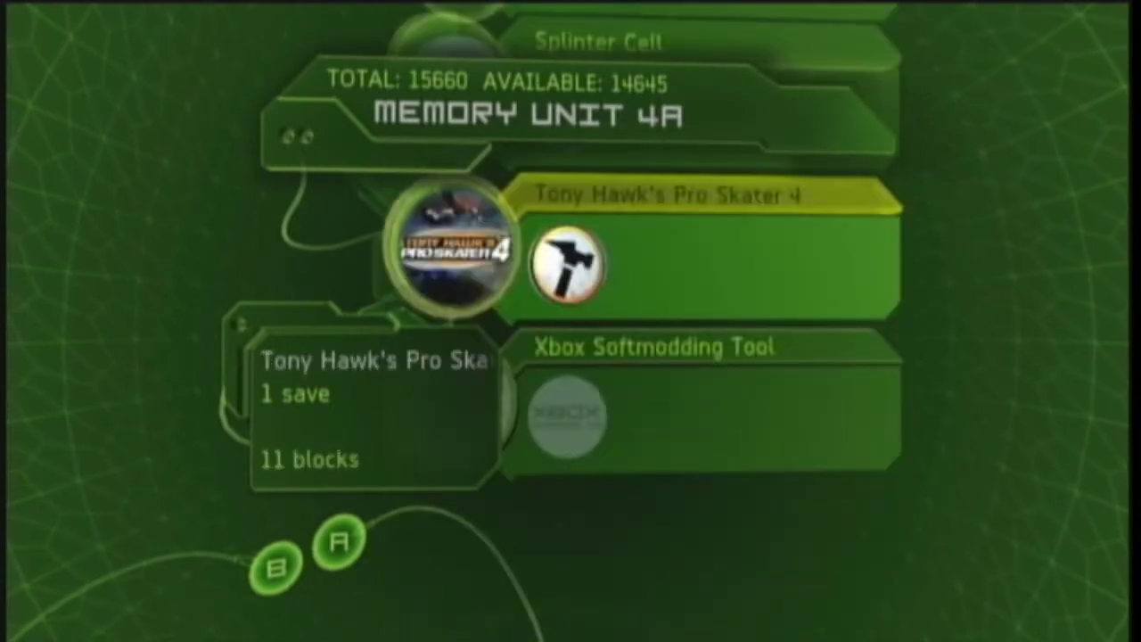
pyautogui.press('Down')
pyautogui.press('Up')
pyautogui.press('Up')
pyautogui.press('Up')
pyautogui.press('Up')
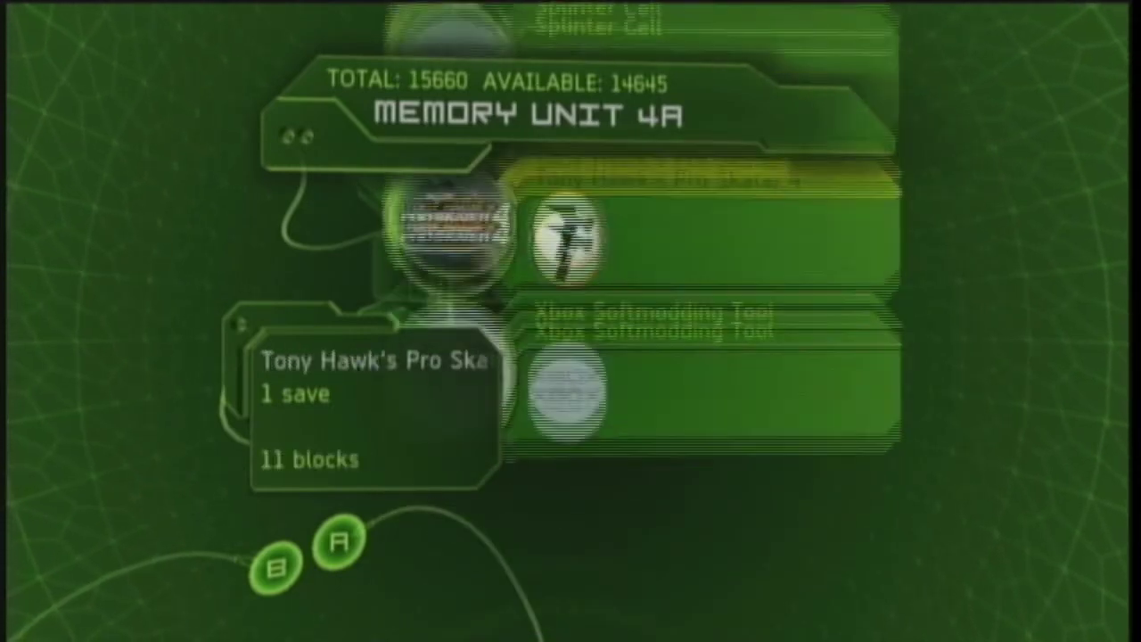
# Copy the Agent Under Fire save BOND: AUF from Memory Unit 4A to the Xbox hard disk
pyautogui.press('Return')
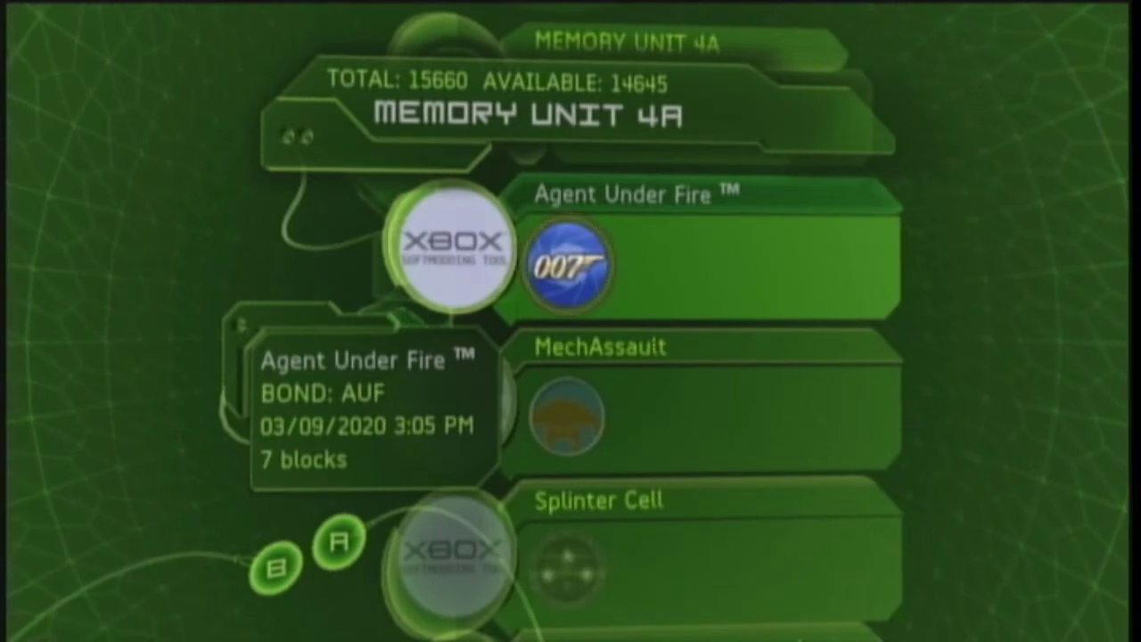
pyautogui.press('Escape')
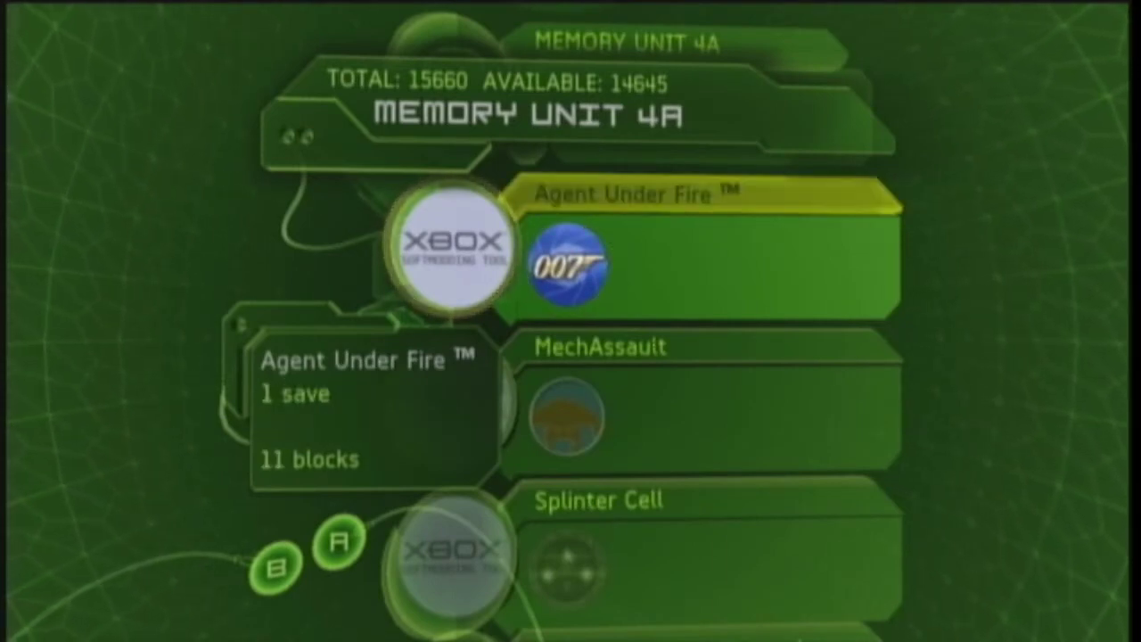
pyautogui.press('Return')
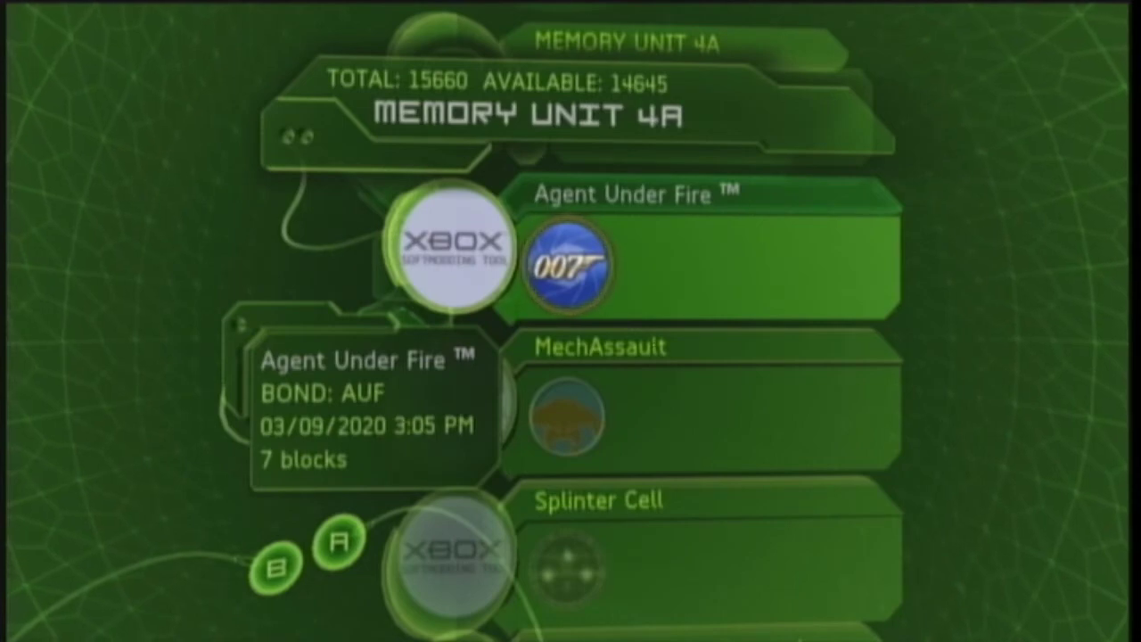
pyautogui.press('Return')
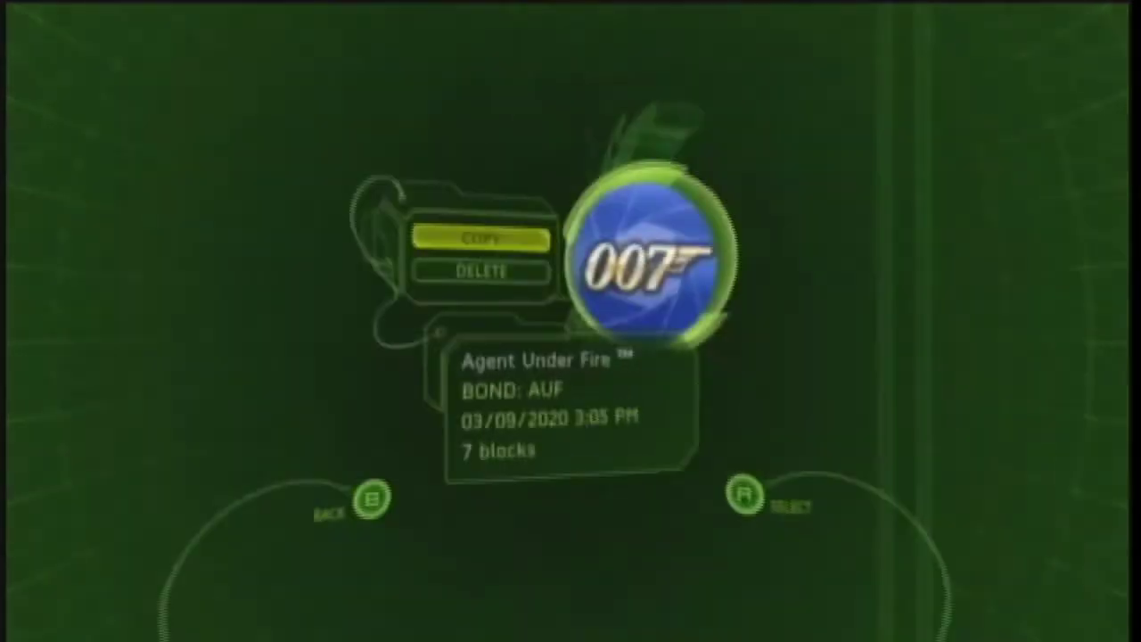
pyautogui.press('Return')
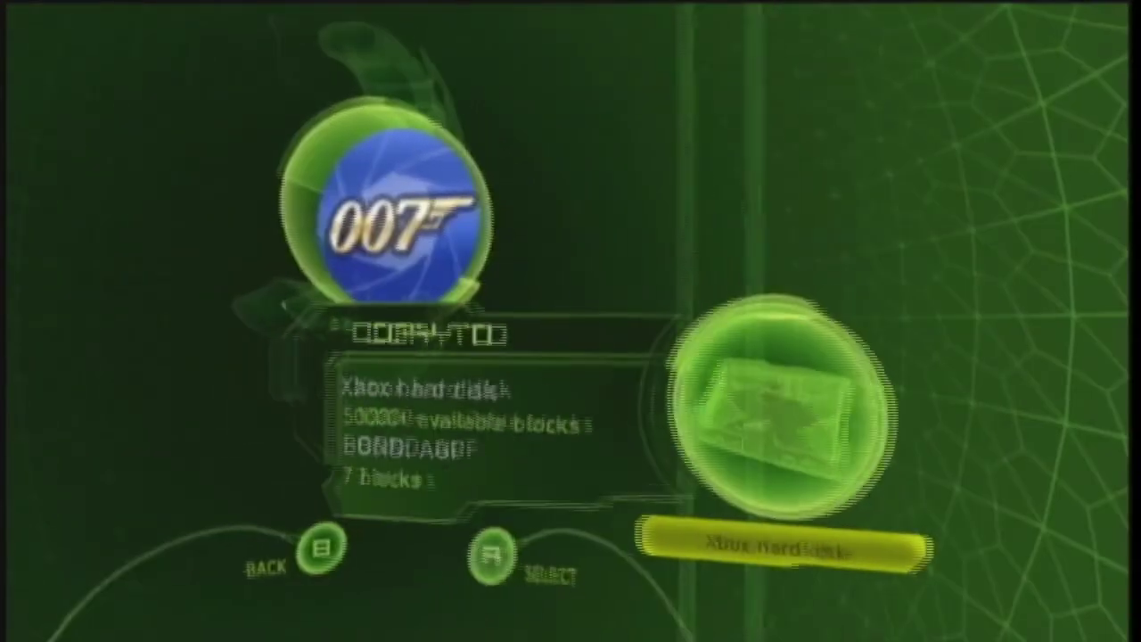
pyautogui.press('Return')
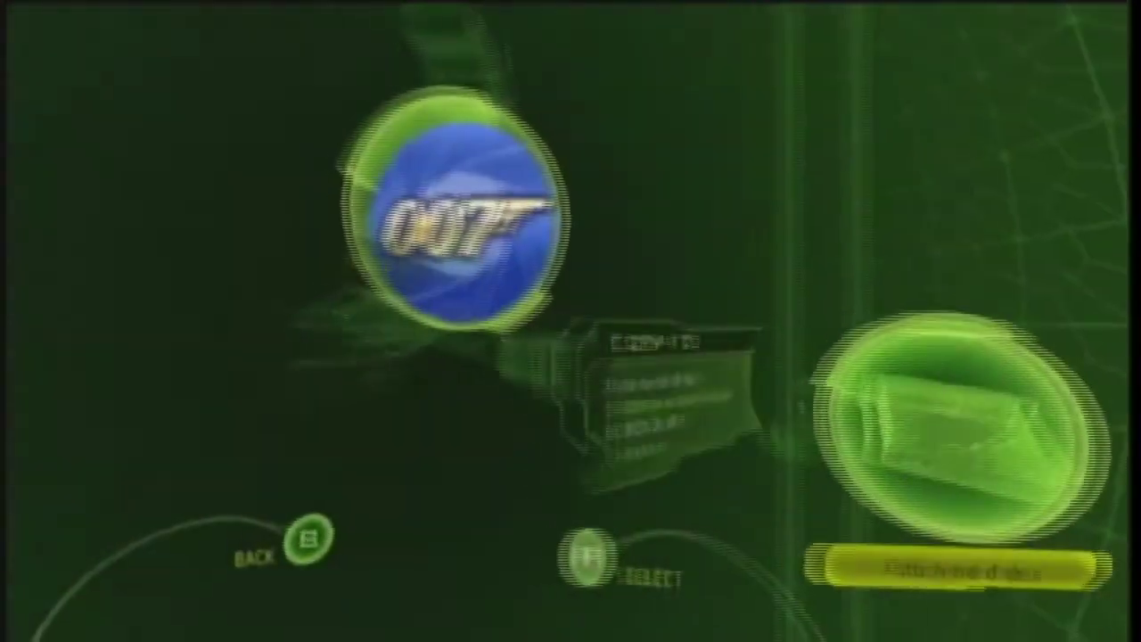
# Copy the MechAssault save Run Linux from Memory Unit 4A to the Xbox hard disk
pyautogui.press('Escape')
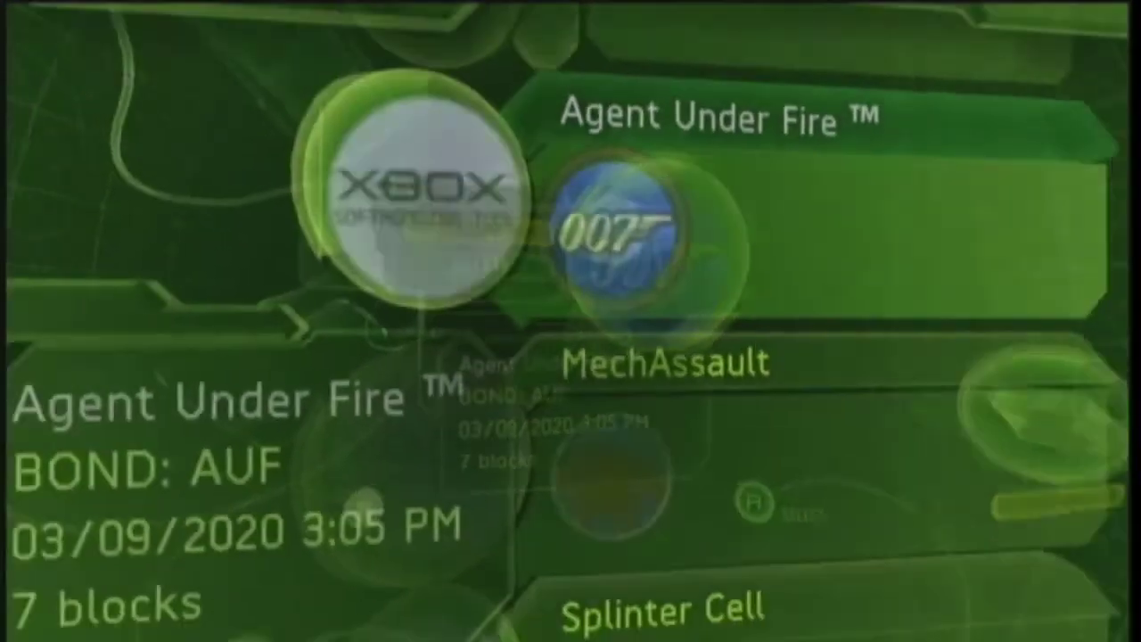
pyautogui.press('Down')
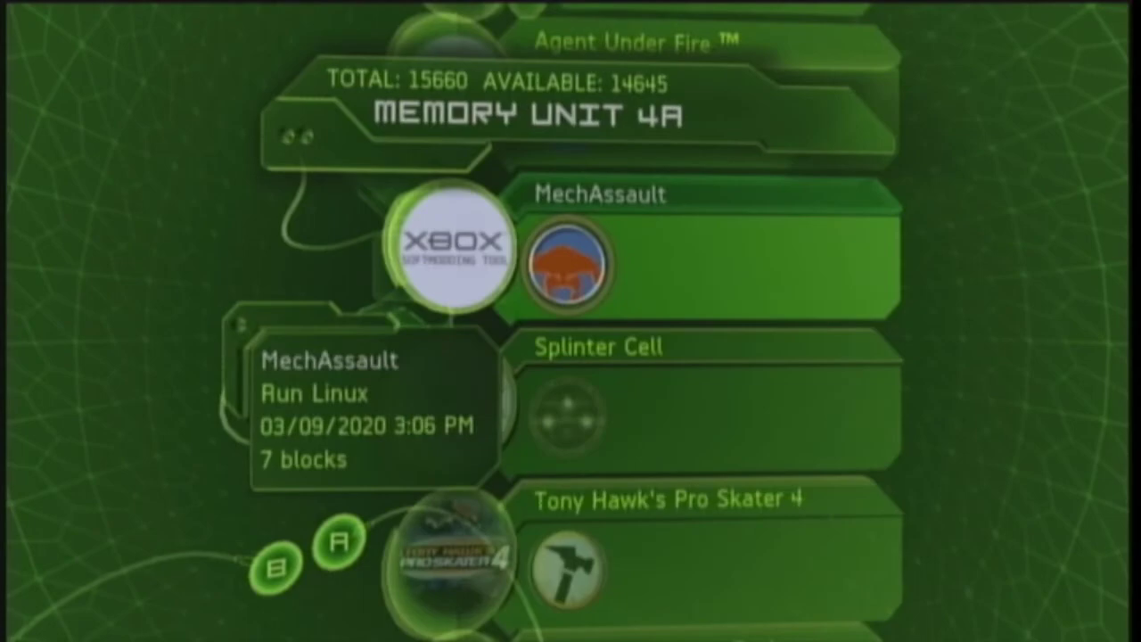
pyautogui.press('Return')
pyautogui.press('Return')
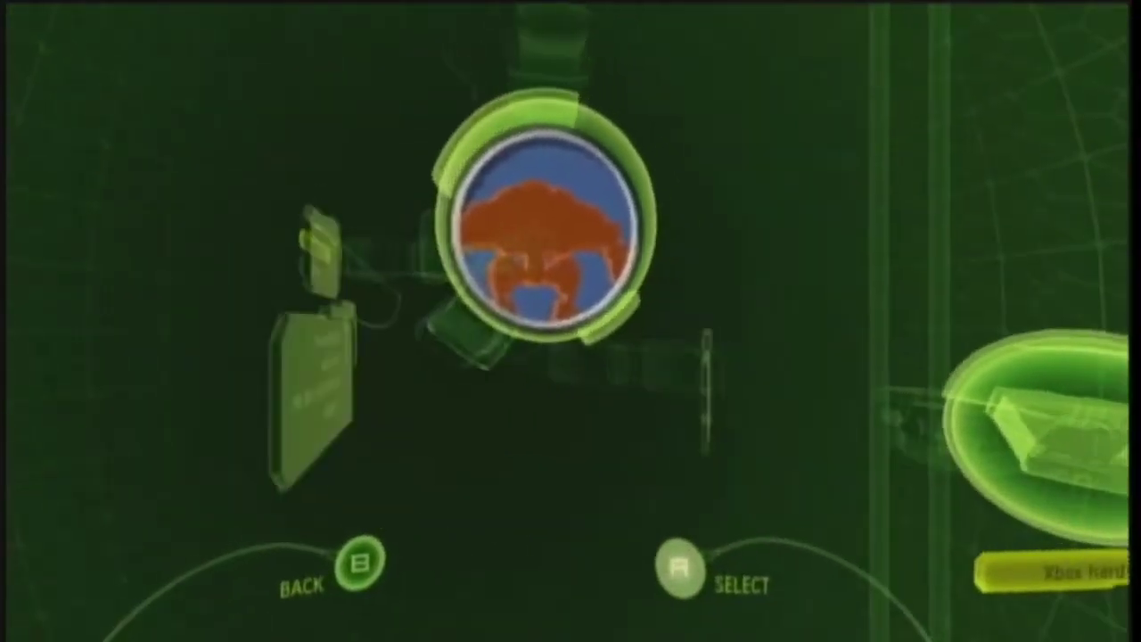
pyautogui.press('Return')
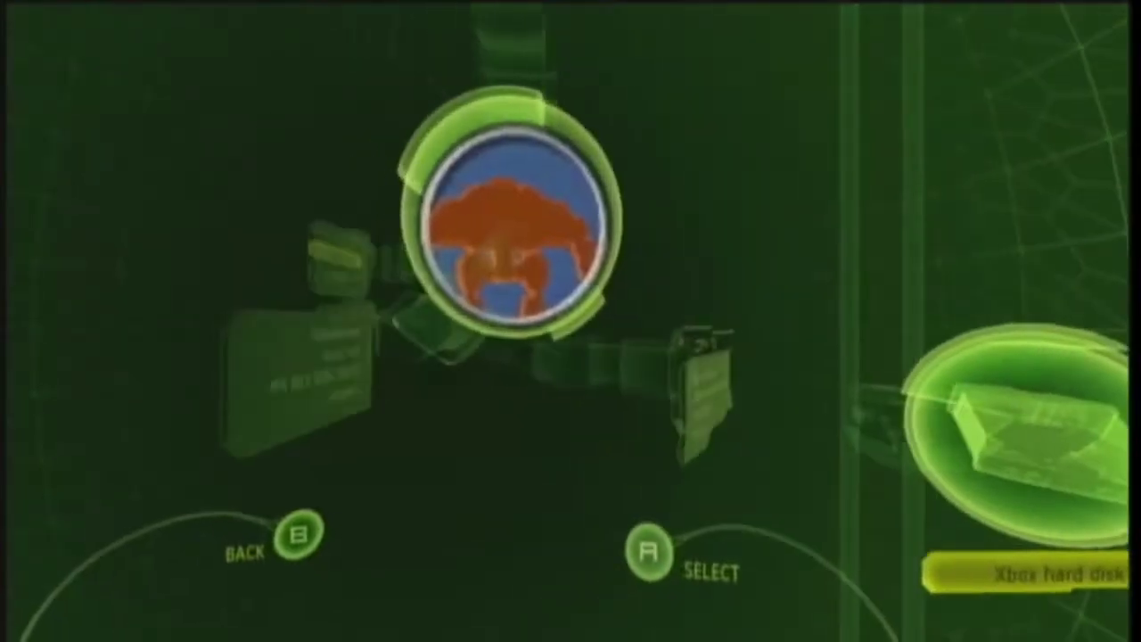
# Copy the Splinter Cell save Linux Profile from Memory Unit 4A to the Xbox hard disk
pyautogui.press('Escape')
pyautogui.press('Down')
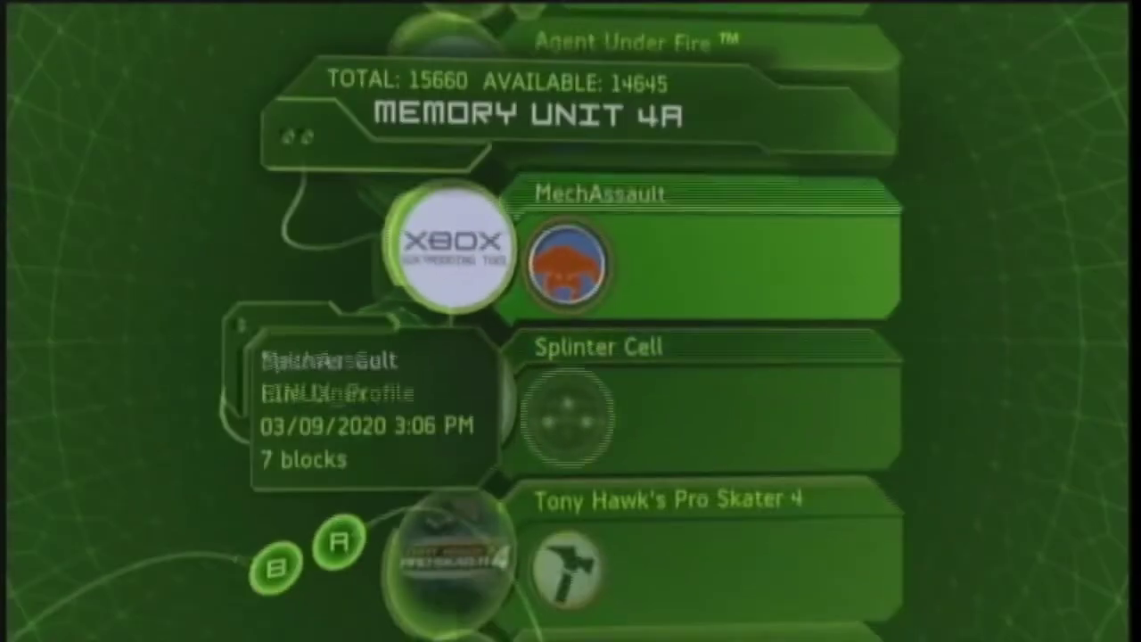
pyautogui.press('Return')
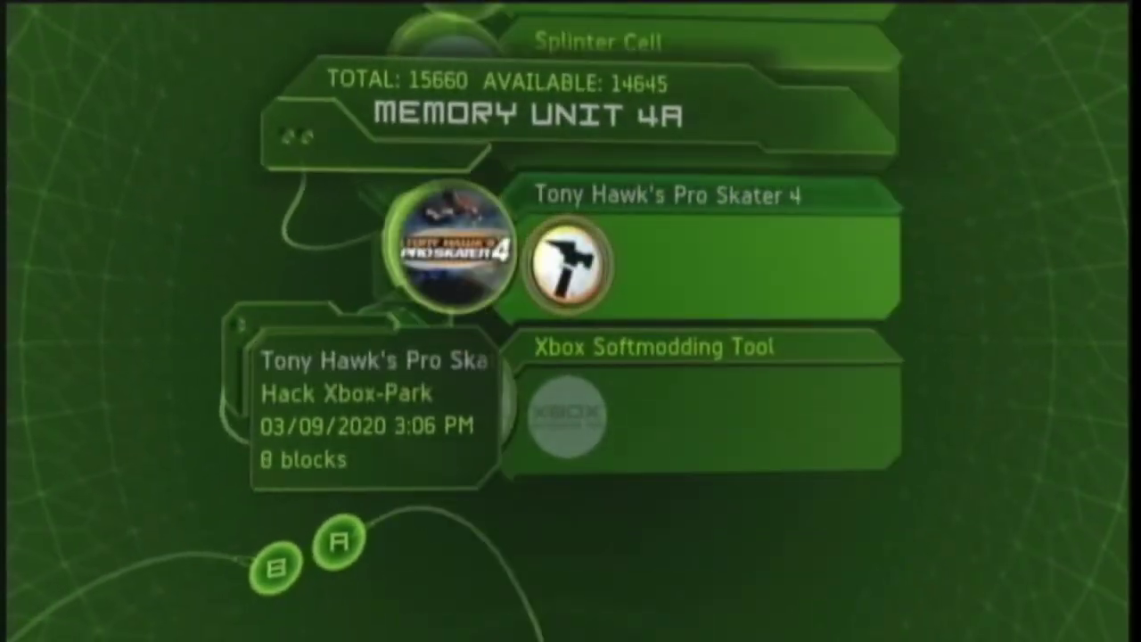
# Copy the Tony Hawk's Pro Skater 4 save Hack Xbox-Park from Memory Unit 4A to the Xbox hard disk
pyautogui.press('Return')
pyautogui.press('Return')
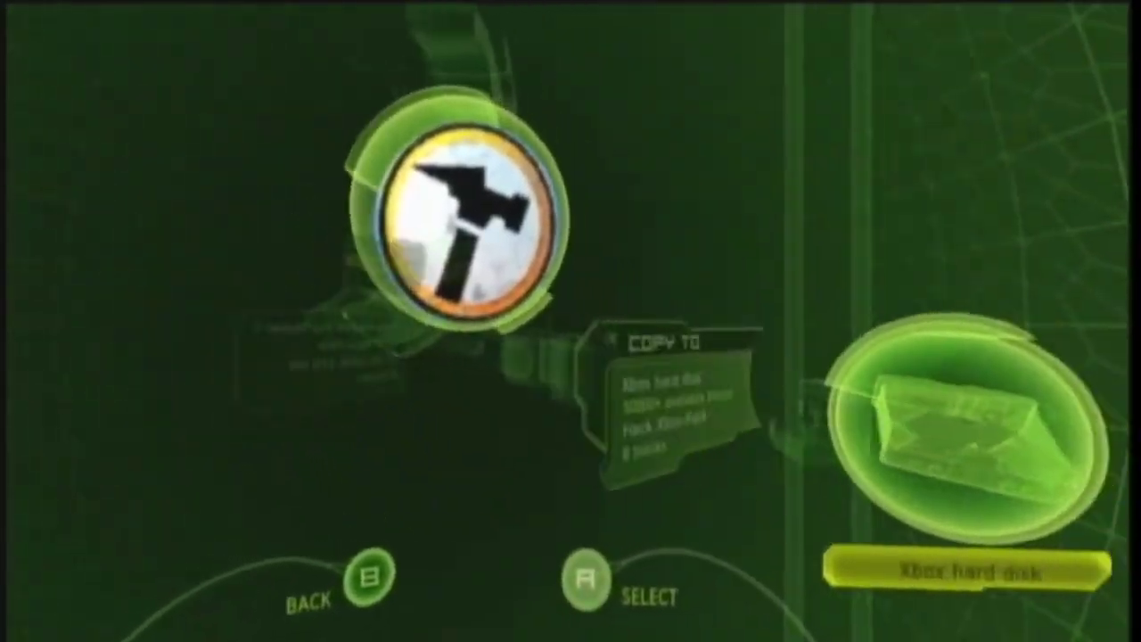
pyautogui.press('Return')
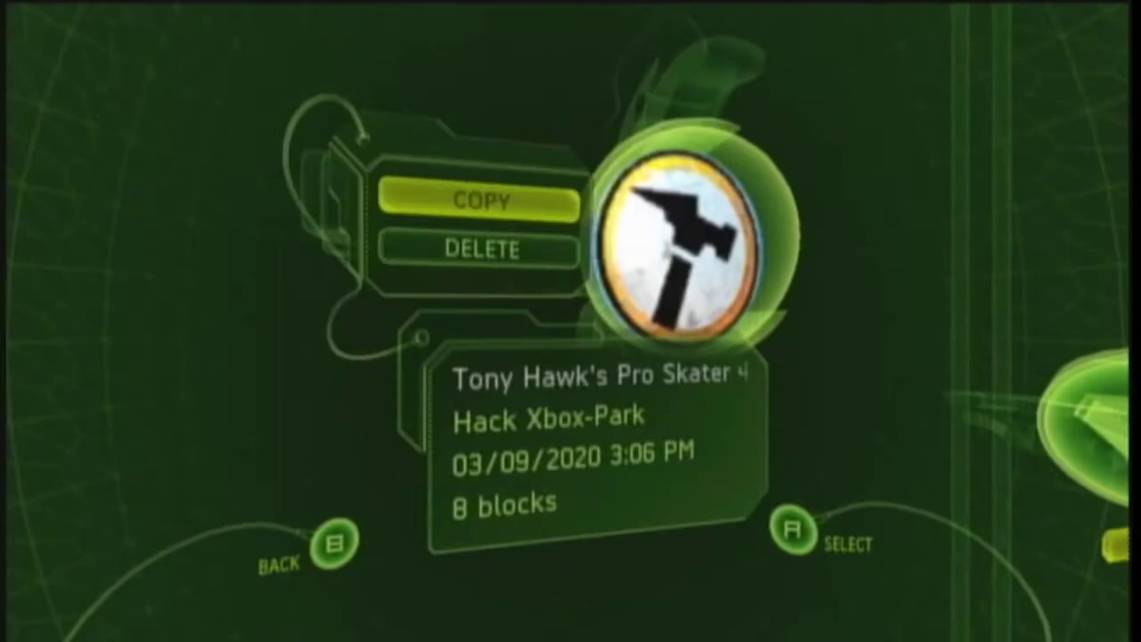
# Copy the Xbox Softmodding Tool save DO NOT DELETE! to the Xbox hard disk and return to the memory device selection
pyautogui.press('Escape')
pyautogui.press('Down')
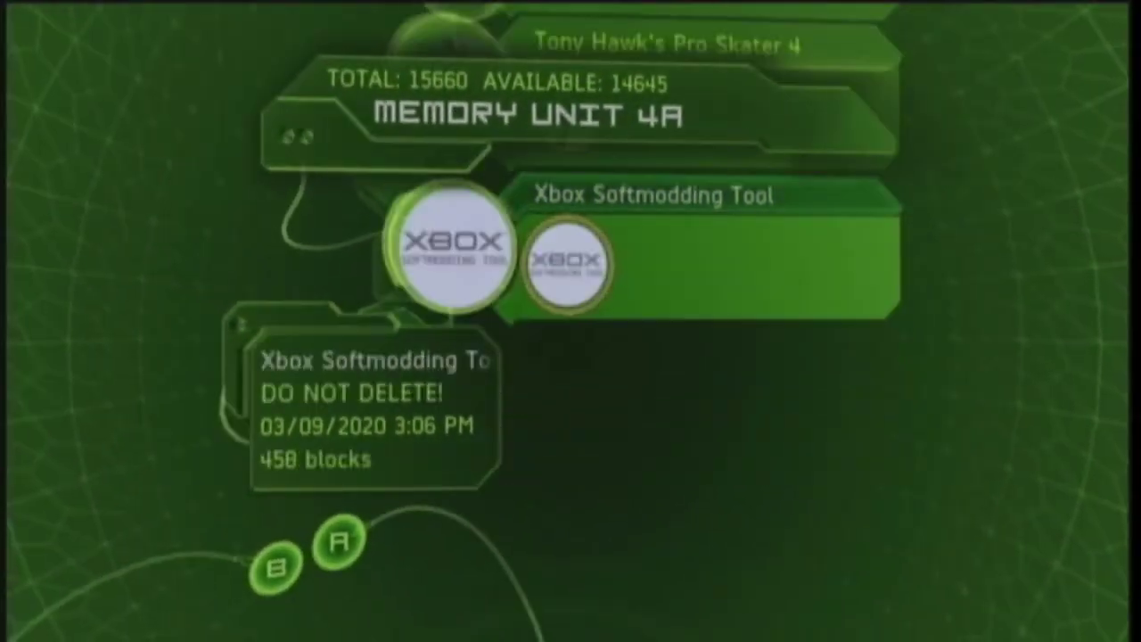
pyautogui.press('Return')
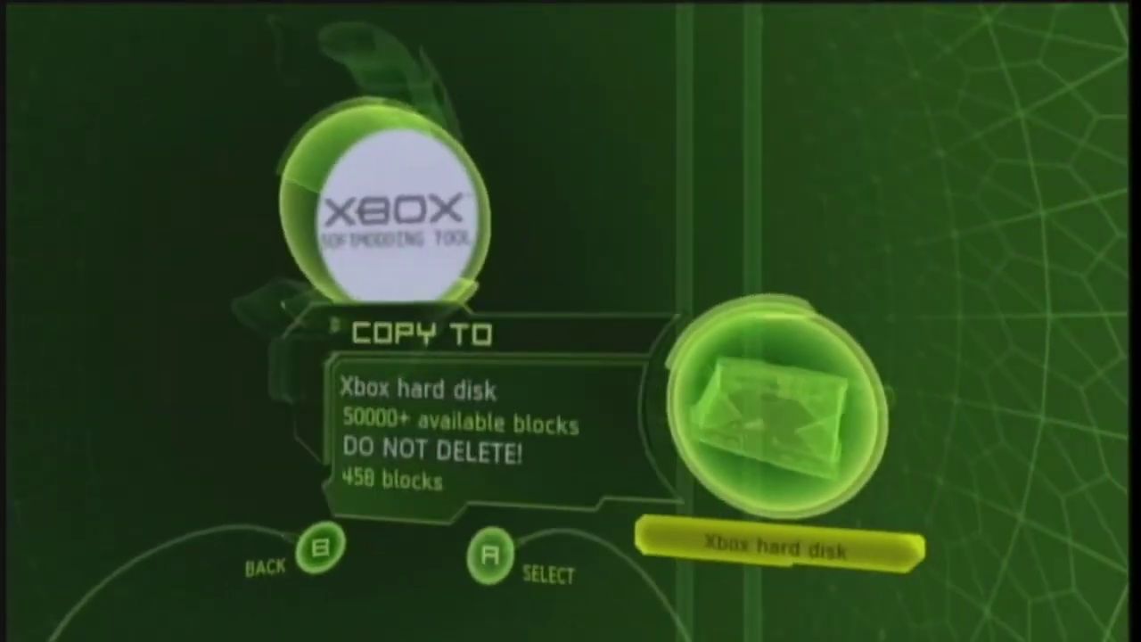
pyautogui.press('Return')
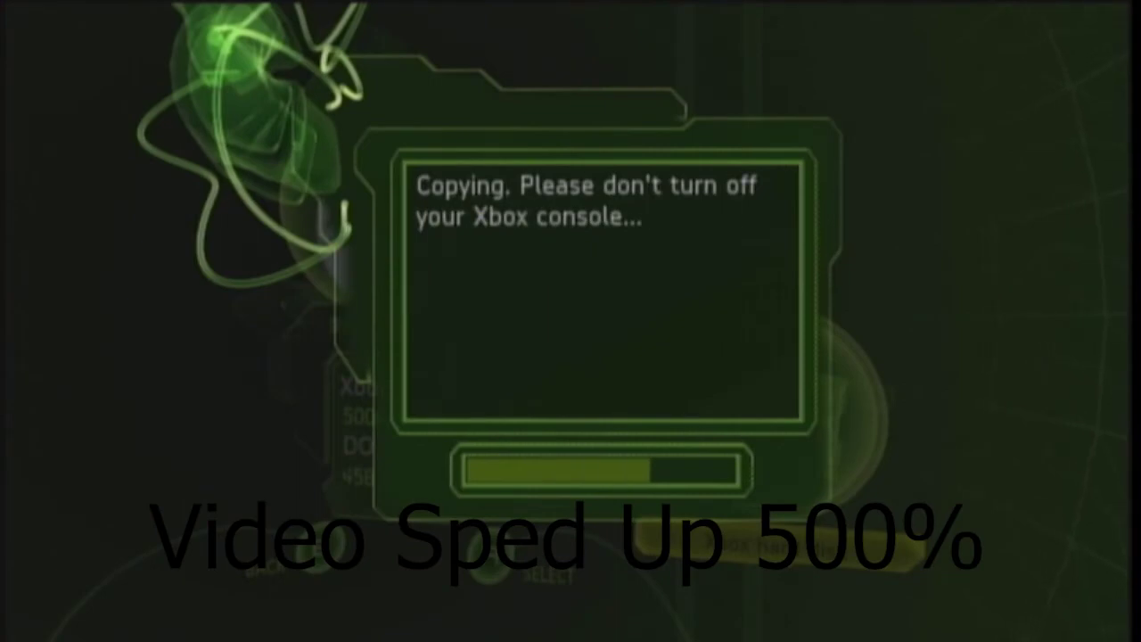
pyautogui.press('Escape')
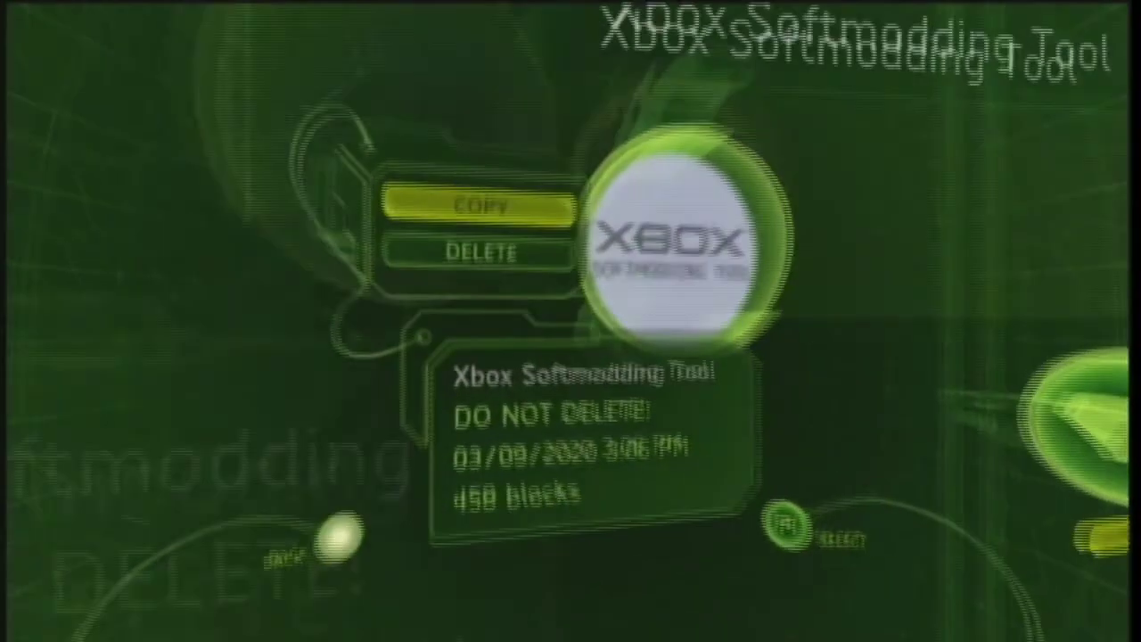
pyautogui.press('Escape')
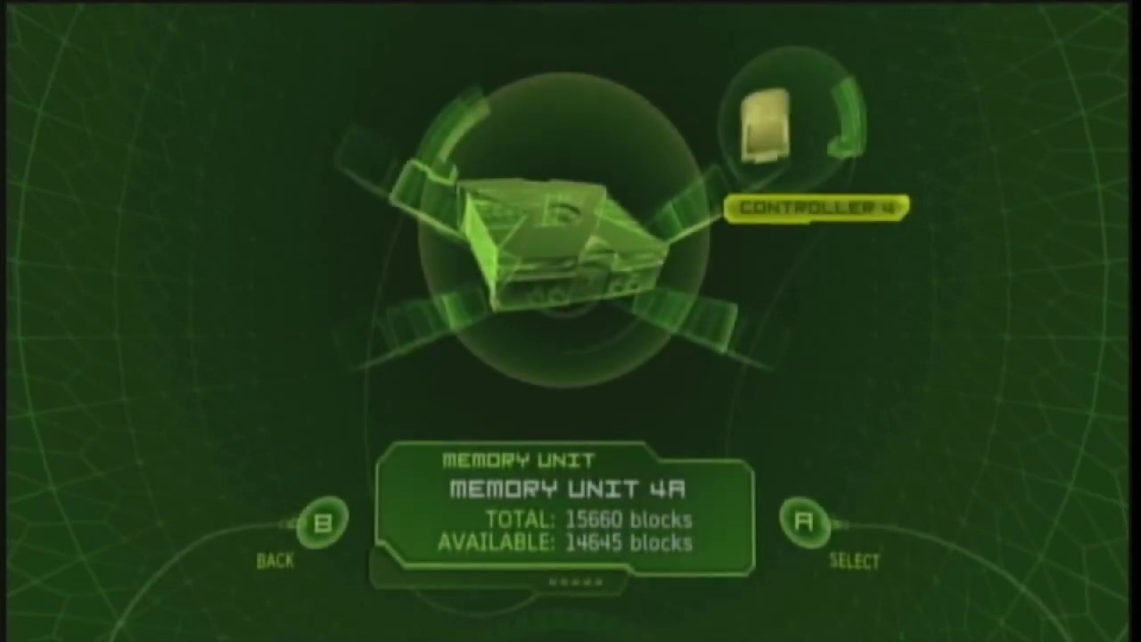
pyautogui.press('Left')
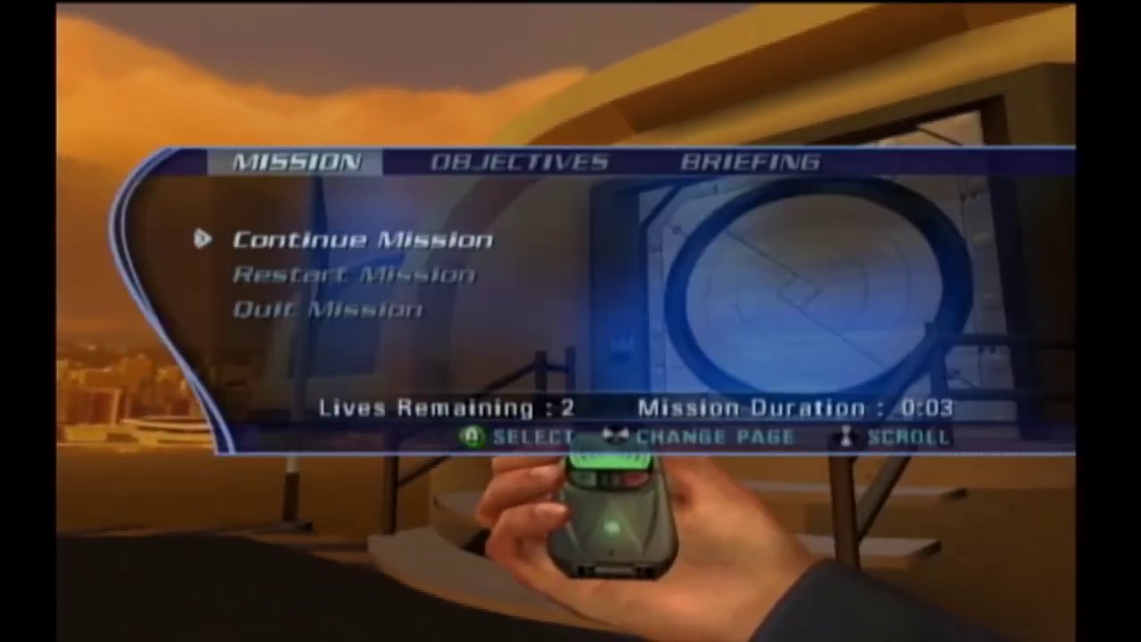
# Quit the running Agent Under Fire mission and return to the game's main menu
pyautogui.press('Down')
pyautogui.press('Down')
pyautogui.press('Return')
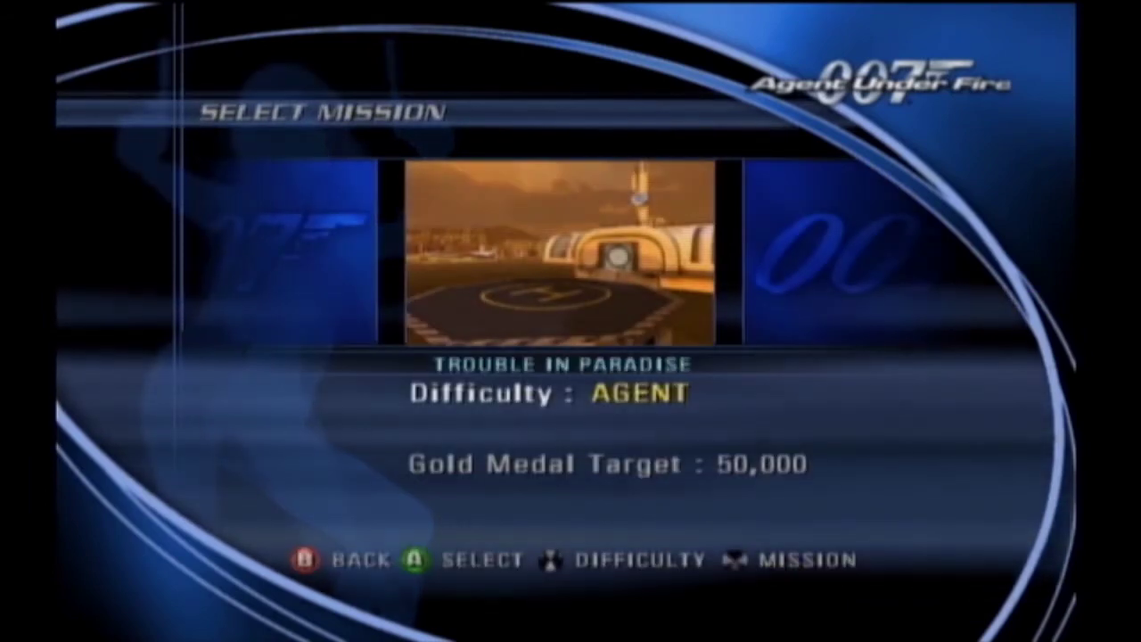
pyautogui.press('Escape')
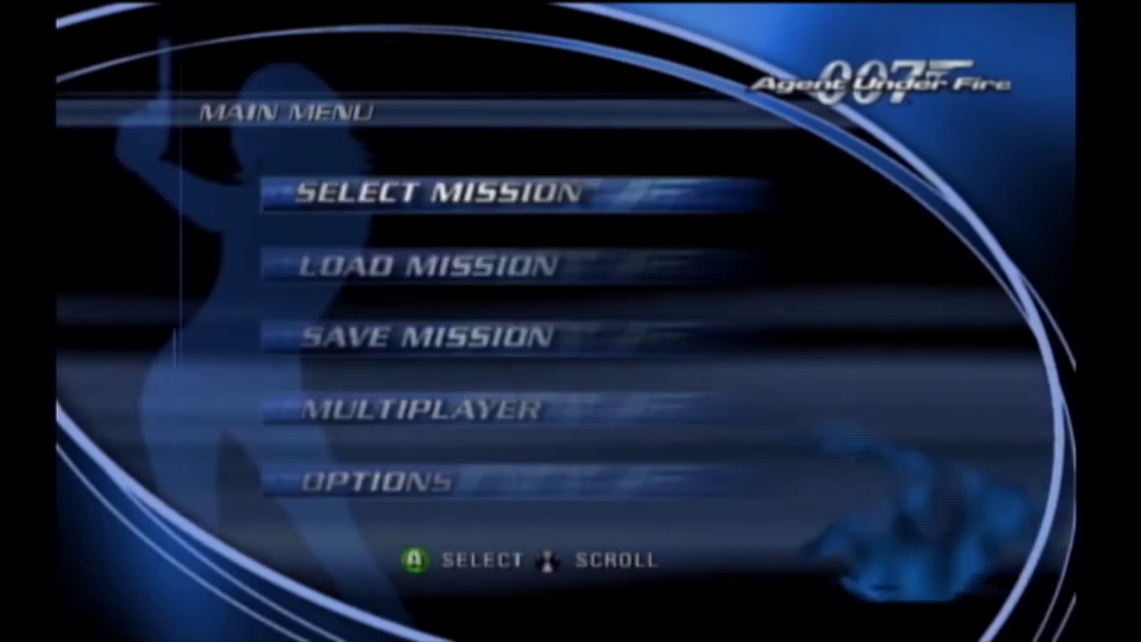
# Load a mission in Agent Under Fire using the Xbox Hard Disk as the device
pyautogui.press('Down')
pyautogui.press('Return')
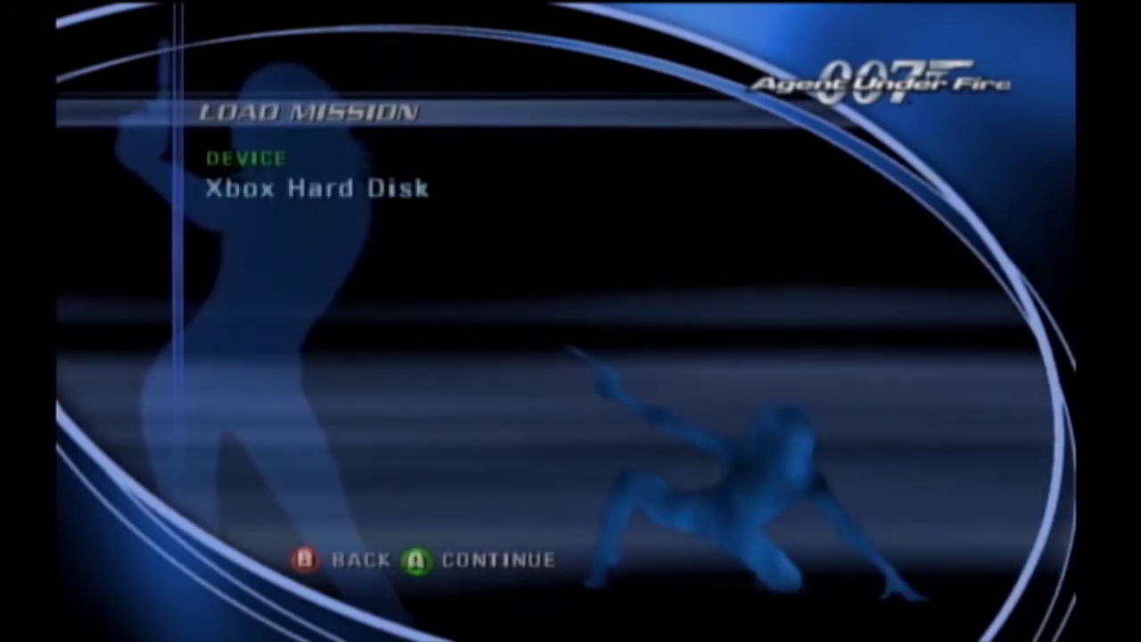
pyautogui.press('Return')
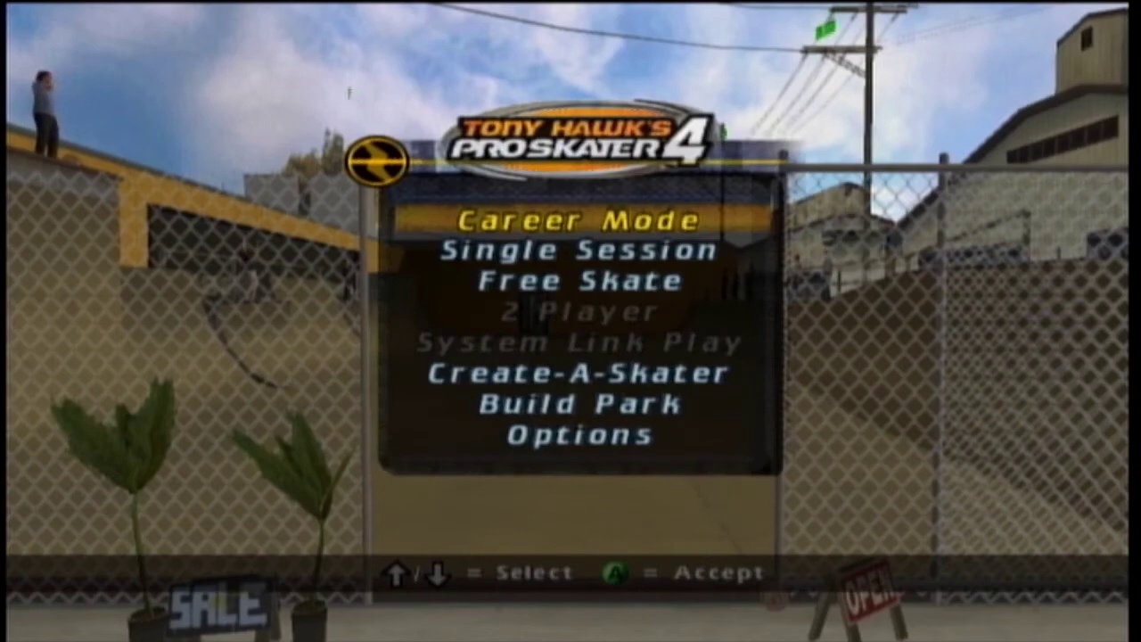
# In the Build Park editor of Tony Hawk's Pro Skater 4, choose Load Park and agree to replace the unsaved park
pyautogui.press('Down')
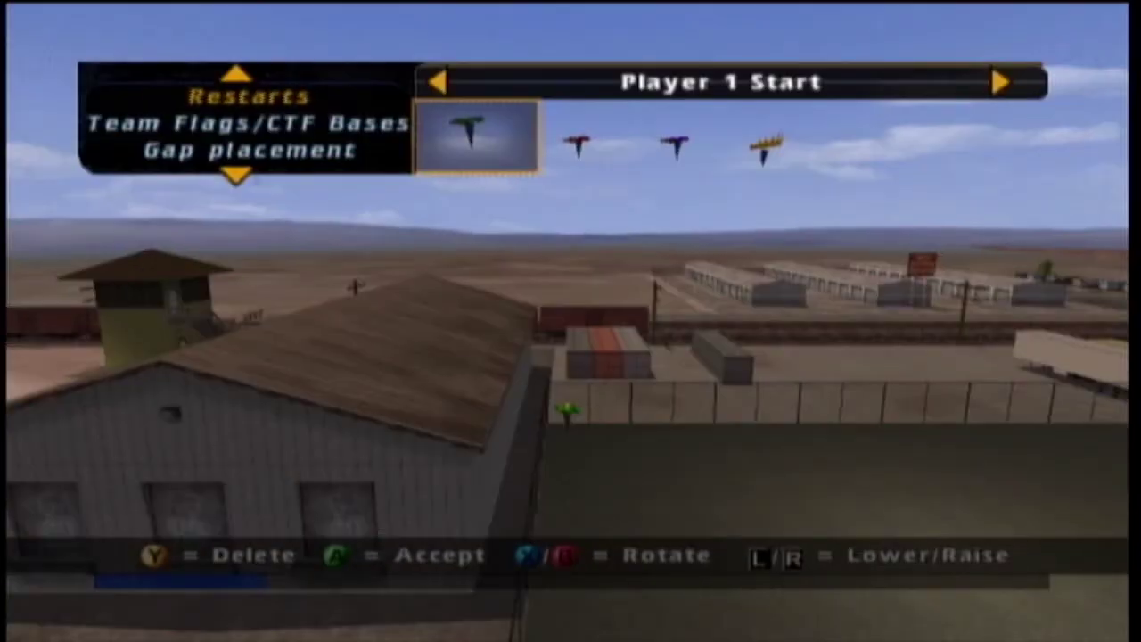
pyautogui.press('Escape')
pyautogui.press('Down')
pyautogui.press('Down')
pyautogui.press('Down')
pyautogui.press('Down')
pyautogui.press('Down')
pyautogui.press('Down')
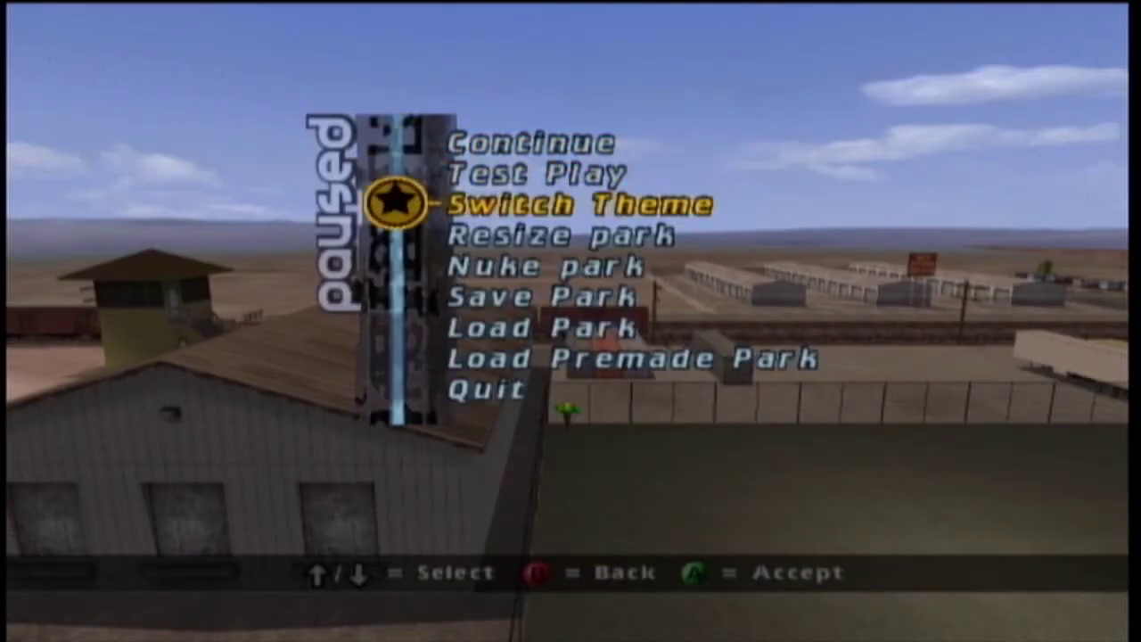
pyautogui.press('Return')
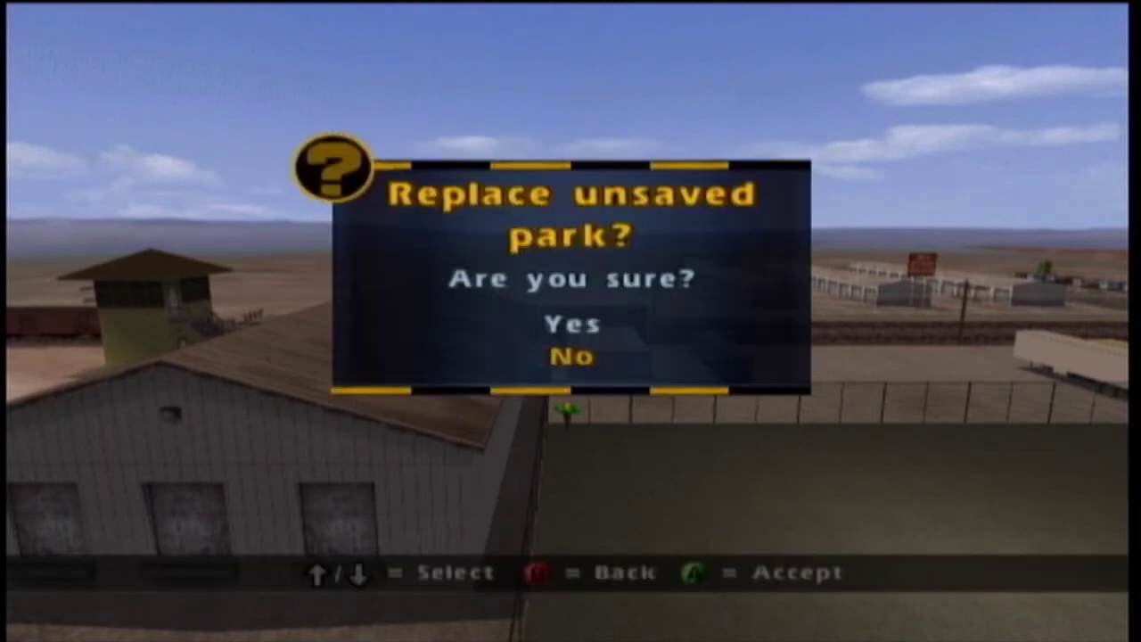
pyautogui.press('Up')
pyautogui.press('Return')
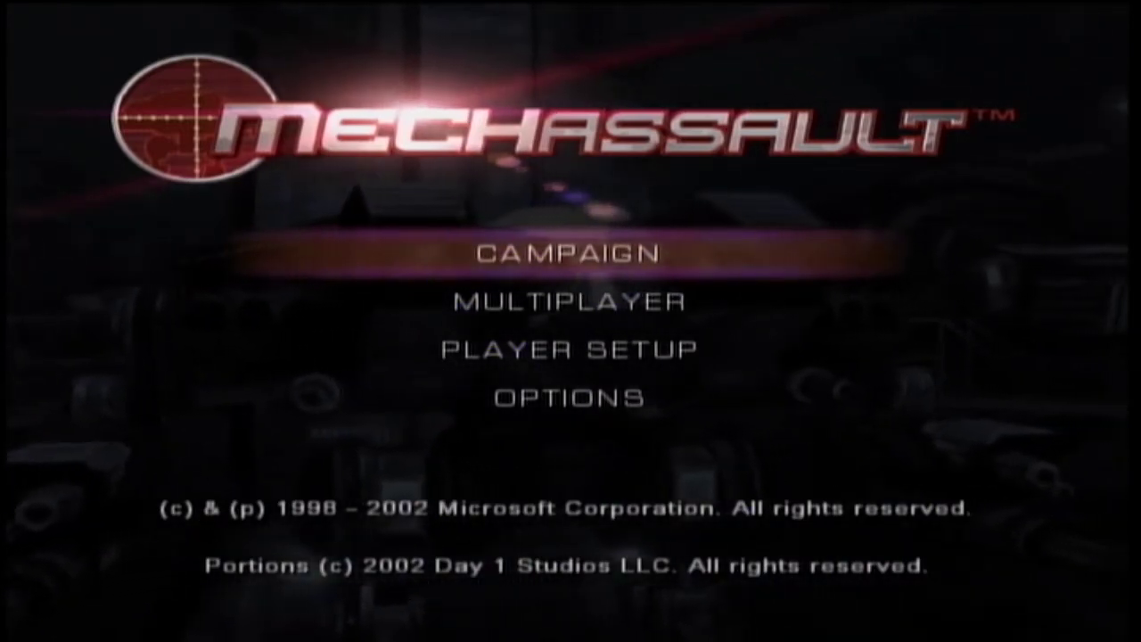
# Enter the Campaign in MechAssault and choose Start Game in Splinter Cell to reach their copied saves
pyautogui.press('Return')
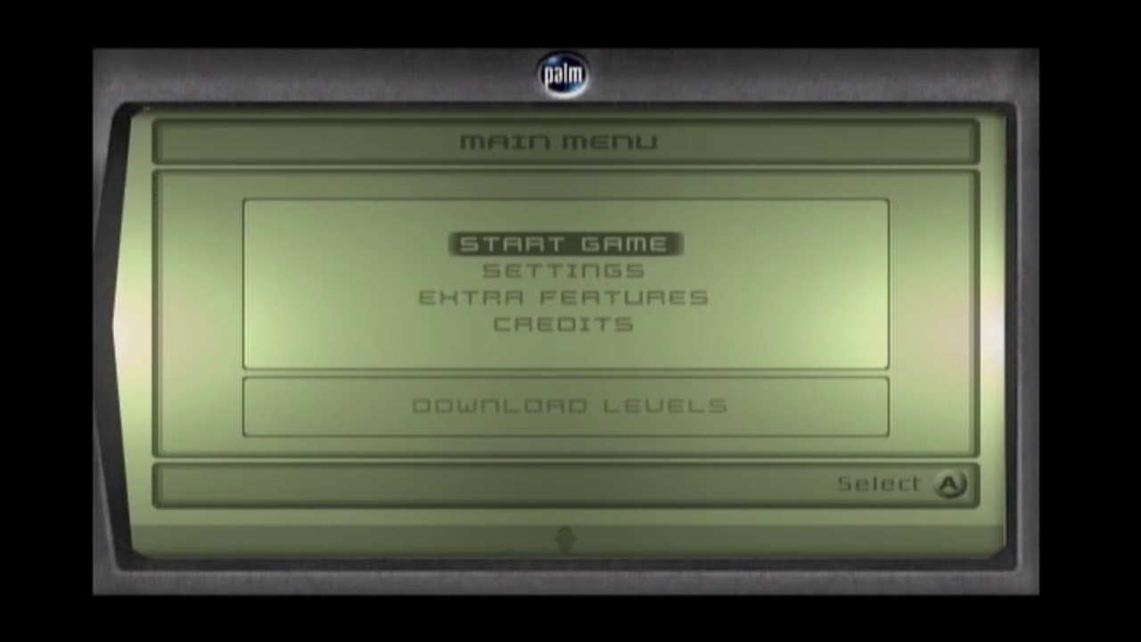
pyautogui.press('Return')
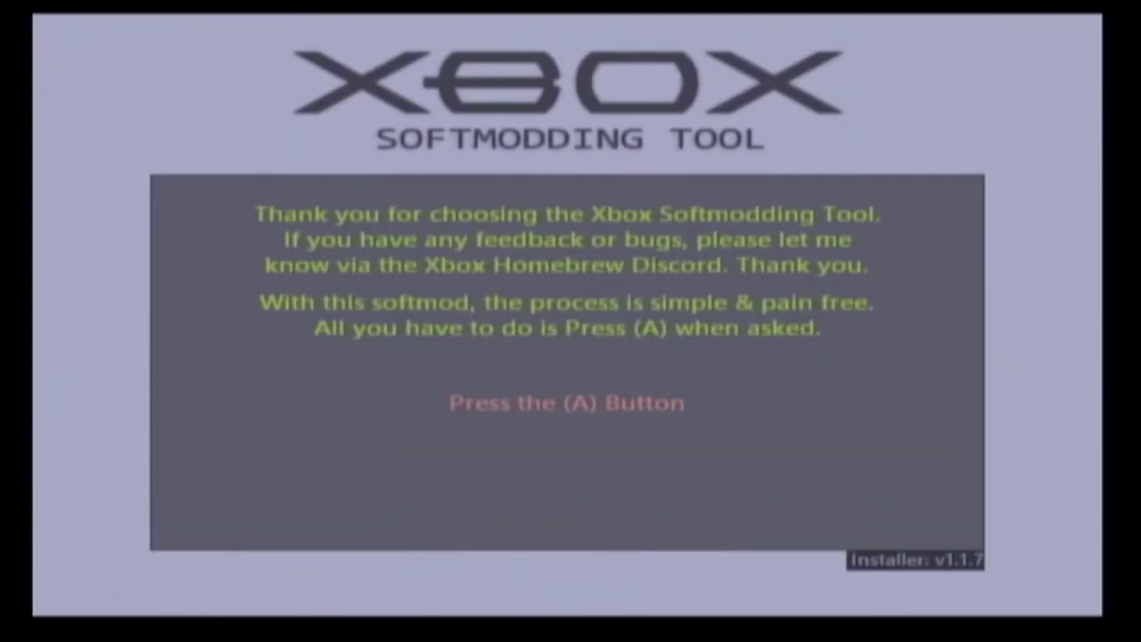
# Proceed past the Xbox Softmodding Tool installer's welcome page and acknowledge both EEPROM backup notices
pyautogui.press('Return')
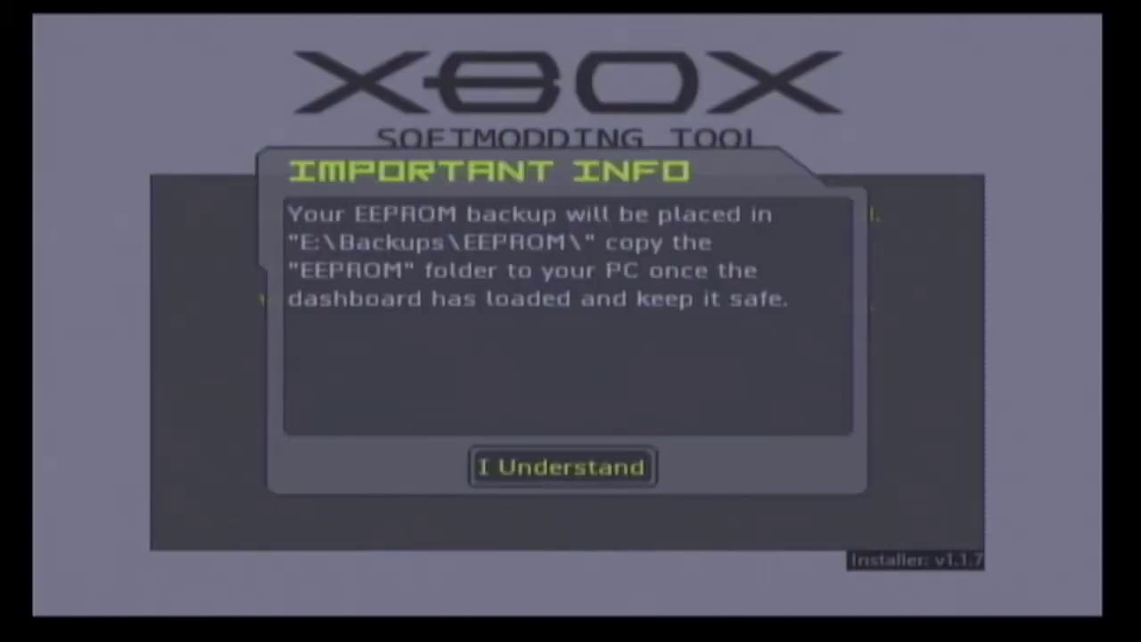
pyautogui.press('Return')
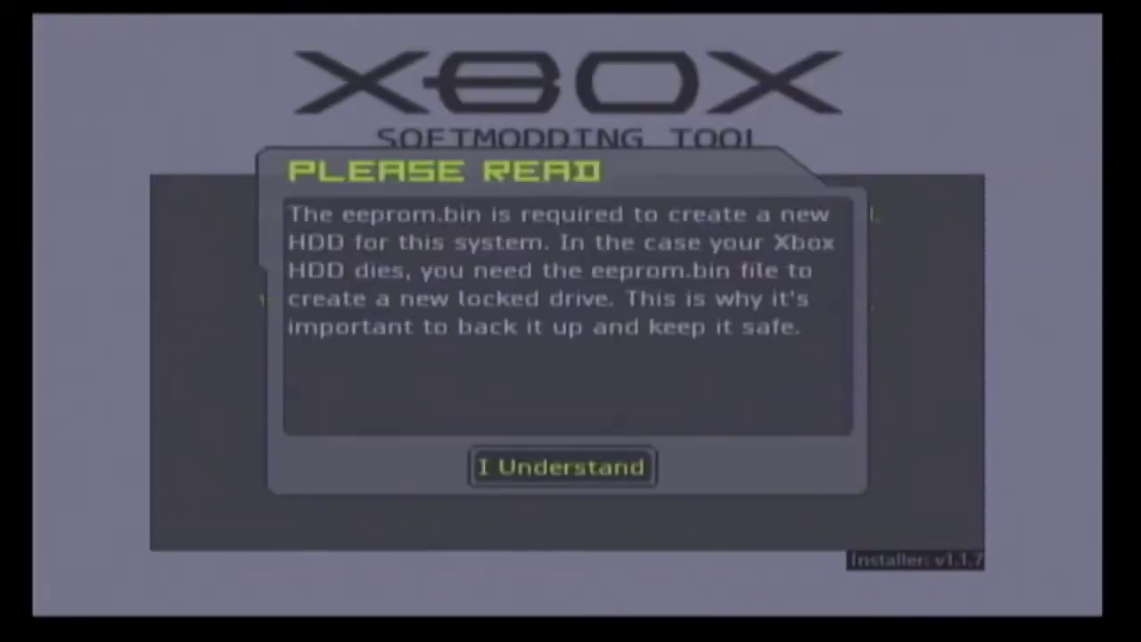
pyautogui.press('Return')
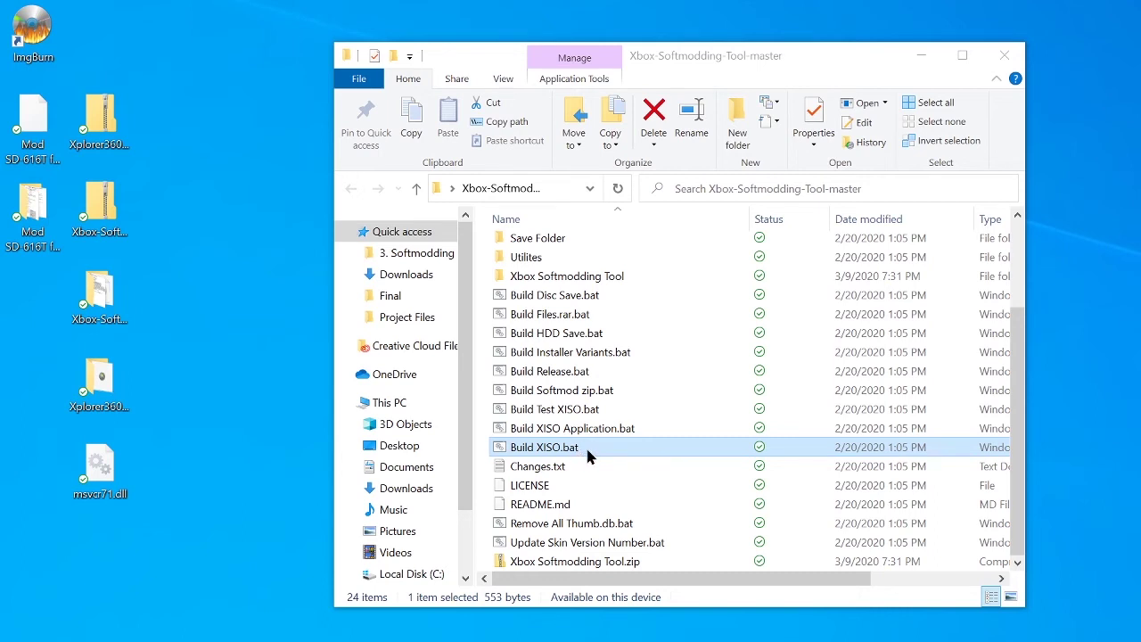
# On the PC, run Build XISO.bat in the Xbox-Softmodding-Tool-master folder and select the resulting Xbox Softmodding Tool Extras Disc.iso
pyautogui.doubleClick(544, 447)
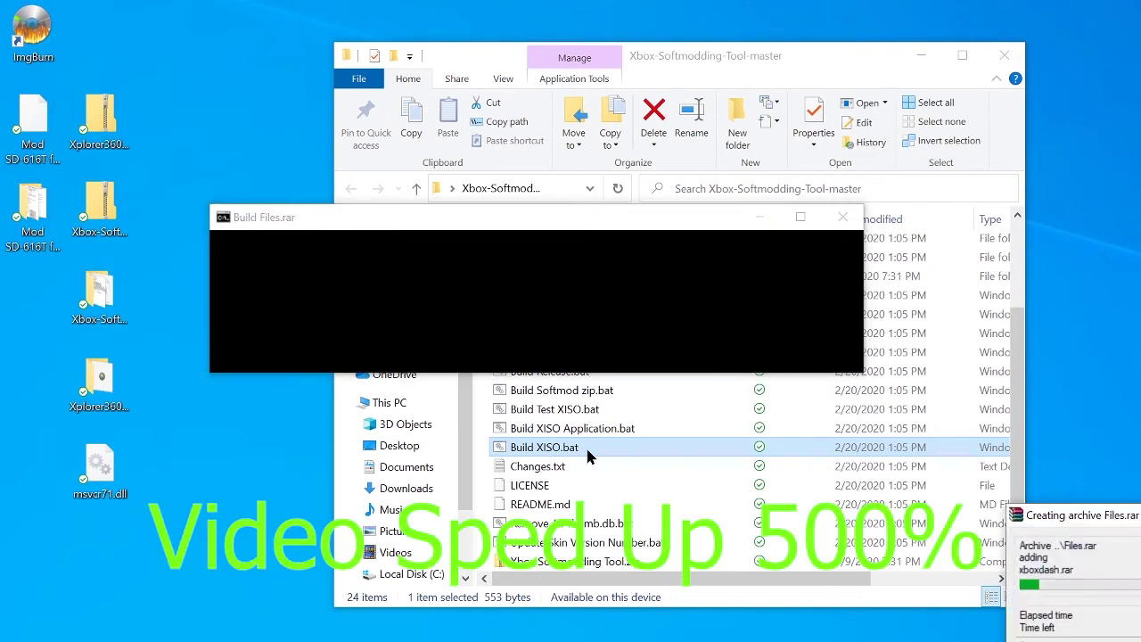
pyautogui.click(521, 544)
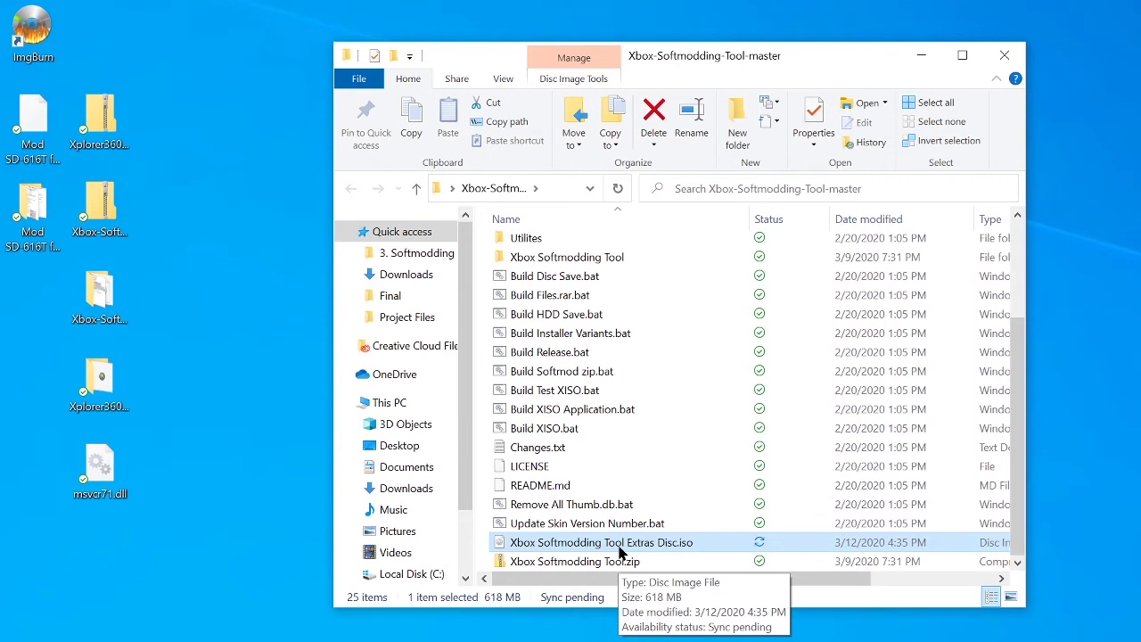
# Launch ImgBurn, bring its window fully into view and choose to write an image file to disc
pyautogui.click(51, 45)
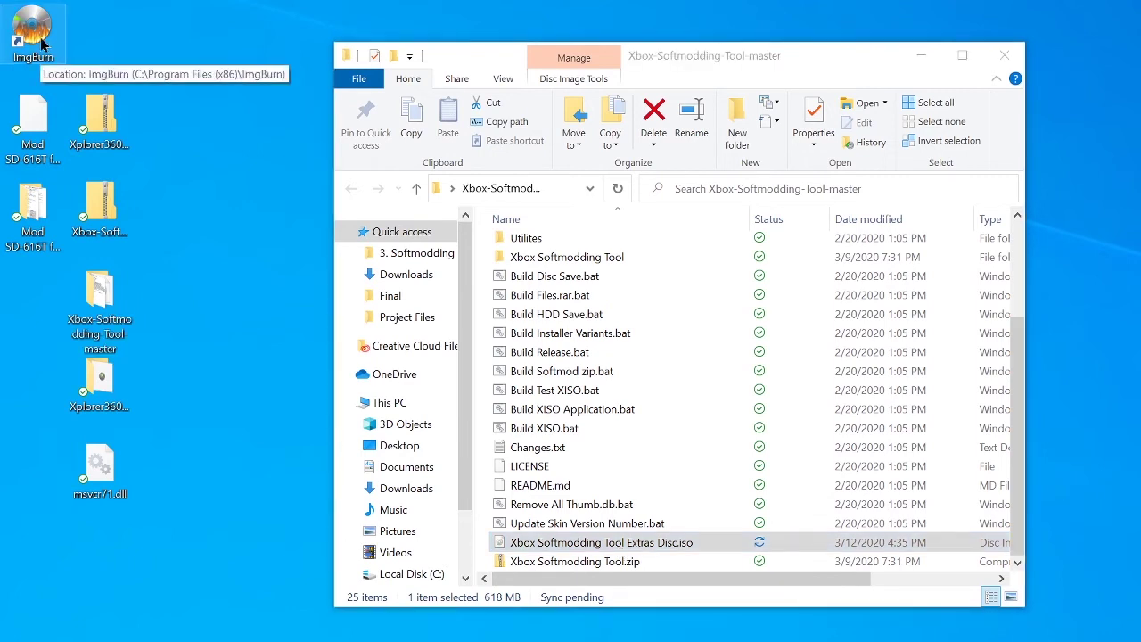
pyautogui.doubleClick(42, 44)
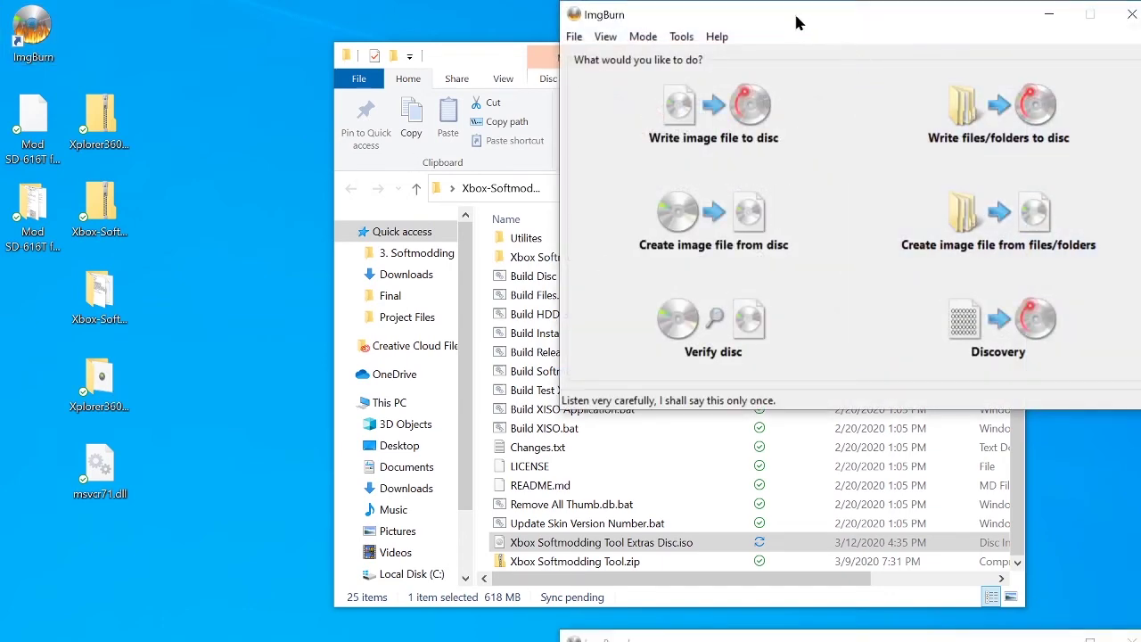
pyautogui.moveTo(798, 23); pyautogui.dragTo(561, 35)
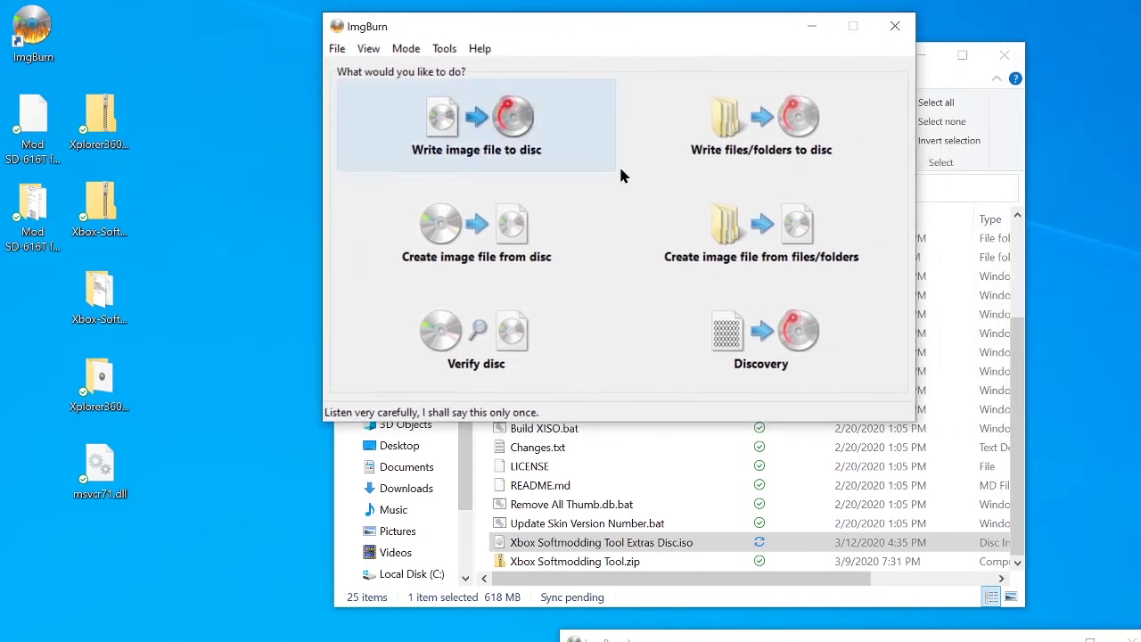
pyautogui.click(506, 130)
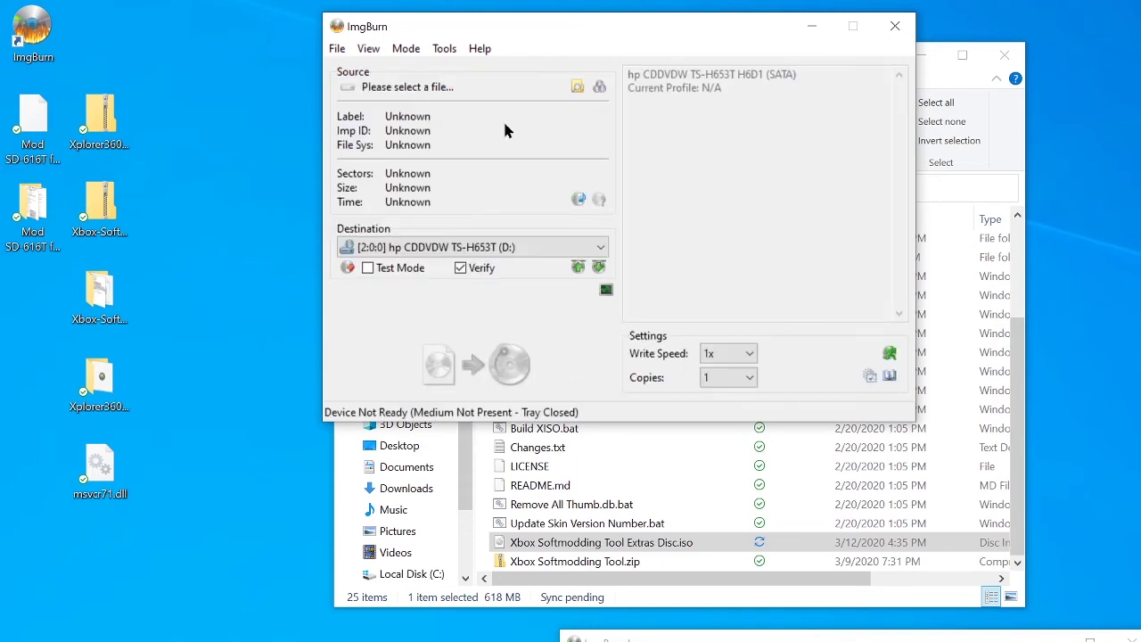
# Load Xbox Softmodding Tool Extras Disc.iso from the Xbox-Softmodding-Tool-master folder as the source image and choose the 1x write speed
pyautogui.click(577, 89)
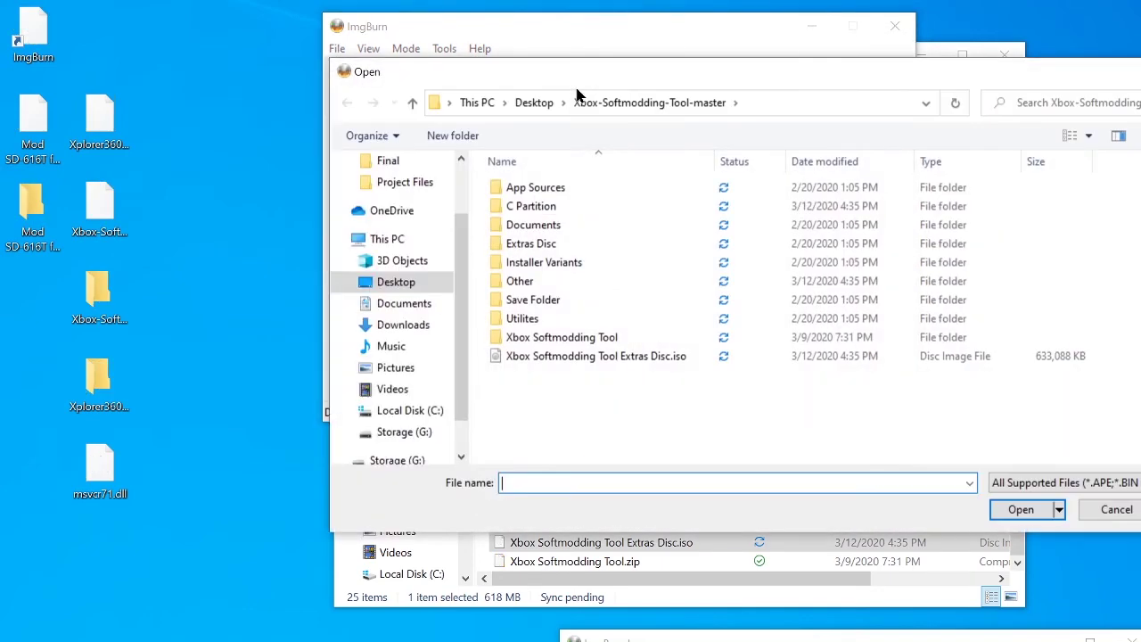
pyautogui.click(535, 356)
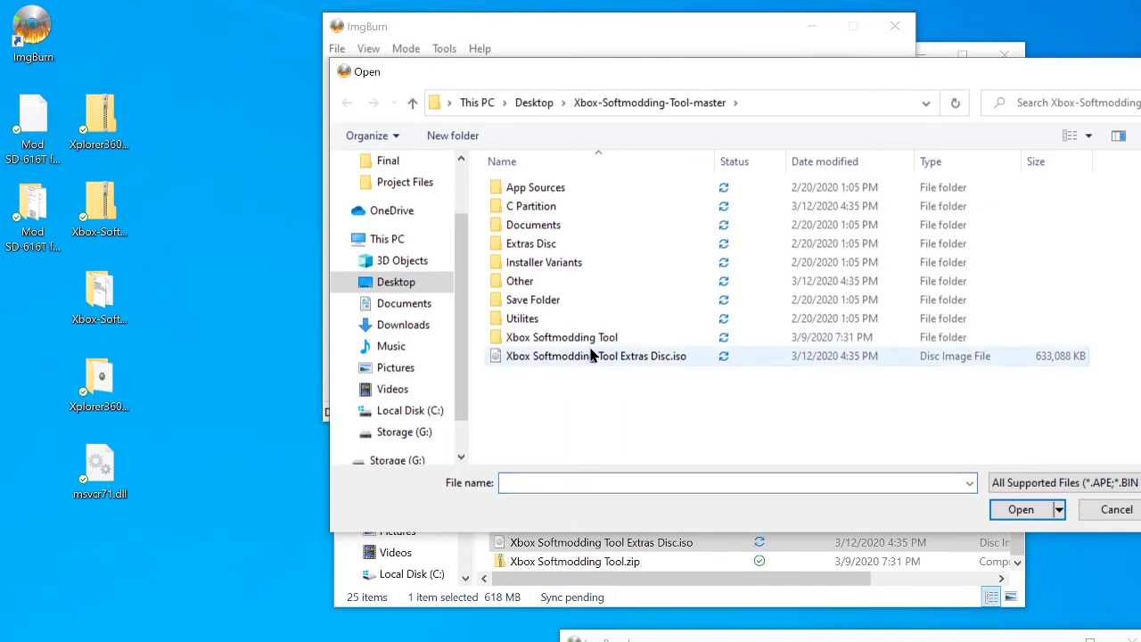
pyautogui.click(1021, 510)
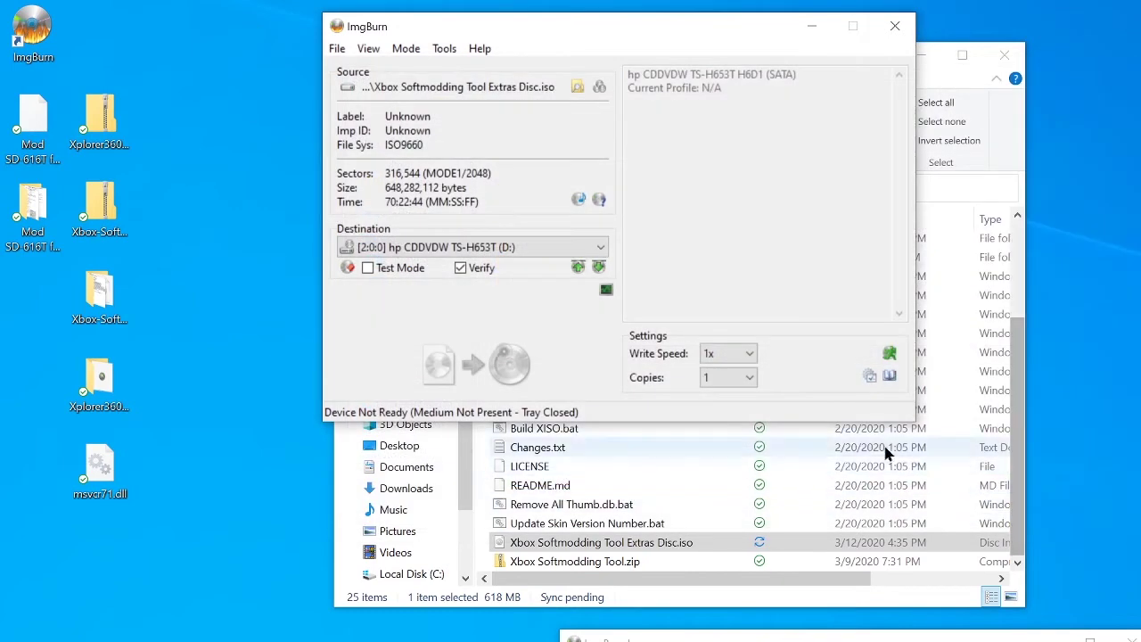
pyautogui.click(722, 354)
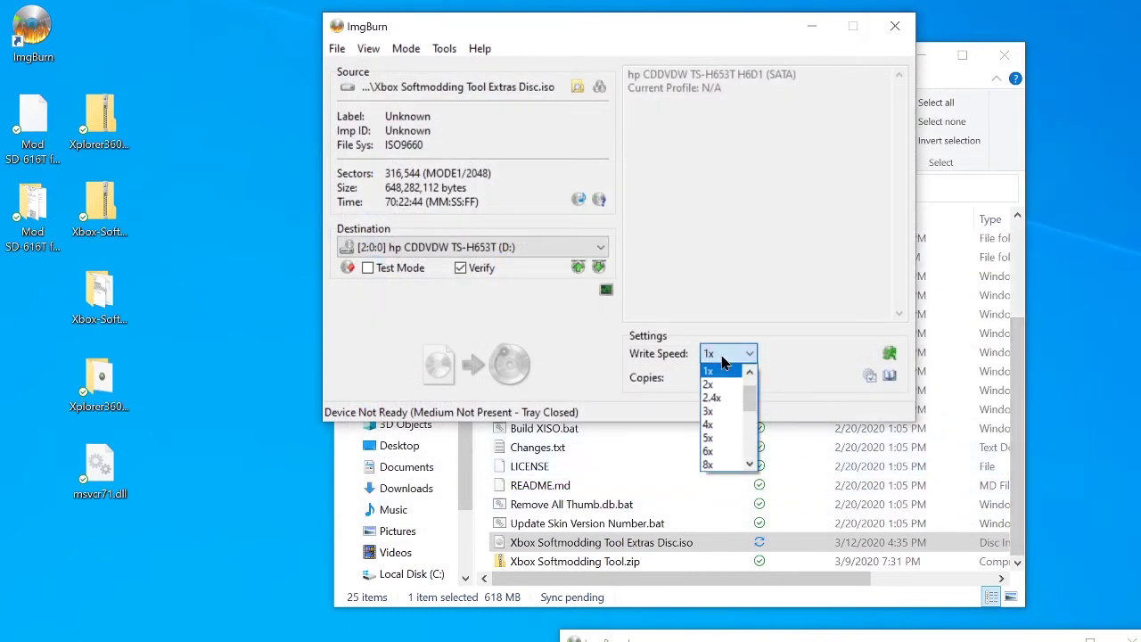
pyautogui.scroll(1, 752, 392)
pyautogui.click(726, 398)
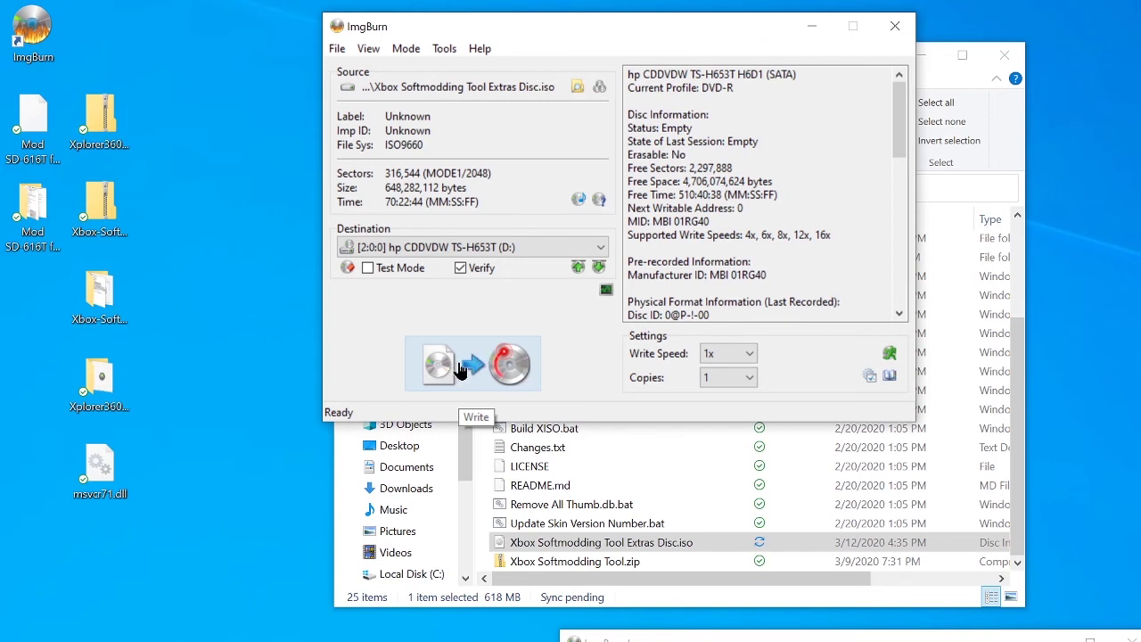
# Burn the Extras Disc image to the blank DVD-R with verification, acknowledge the completion notice and close ImgBurn
pyautogui.click(463, 370)
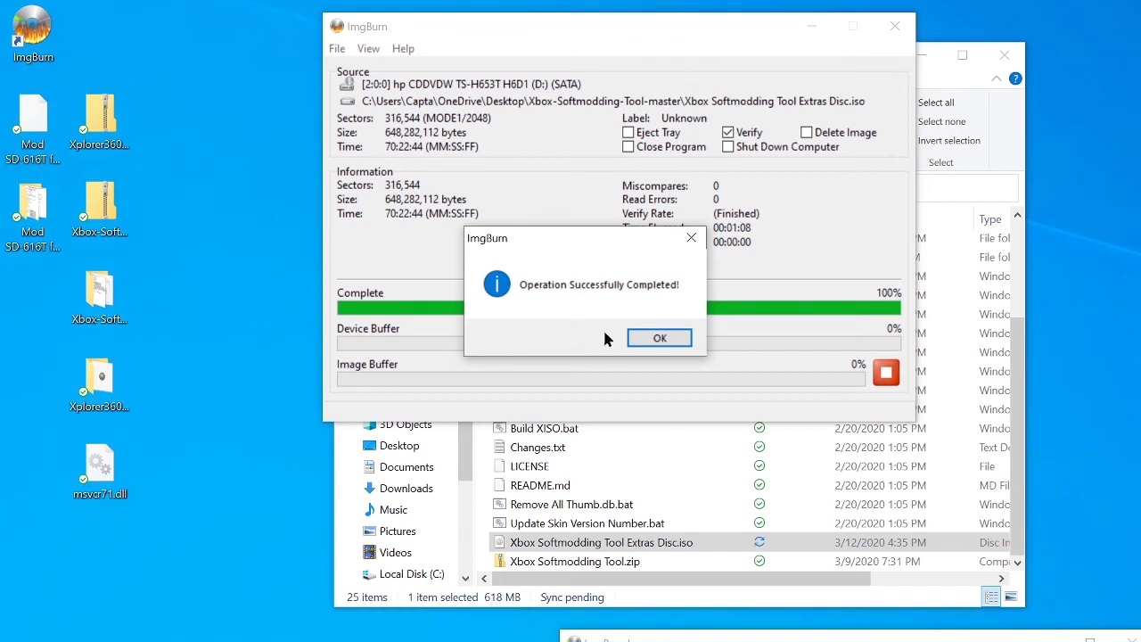
pyautogui.click(657, 343)
pyautogui.click(658, 341)
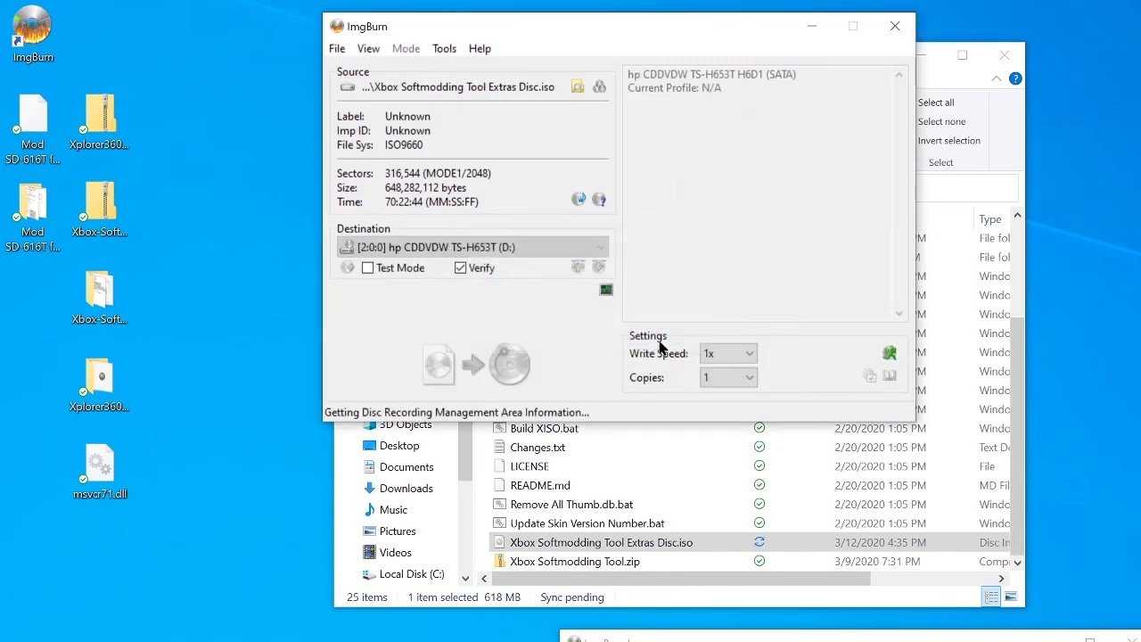
pyautogui.click(895, 29)
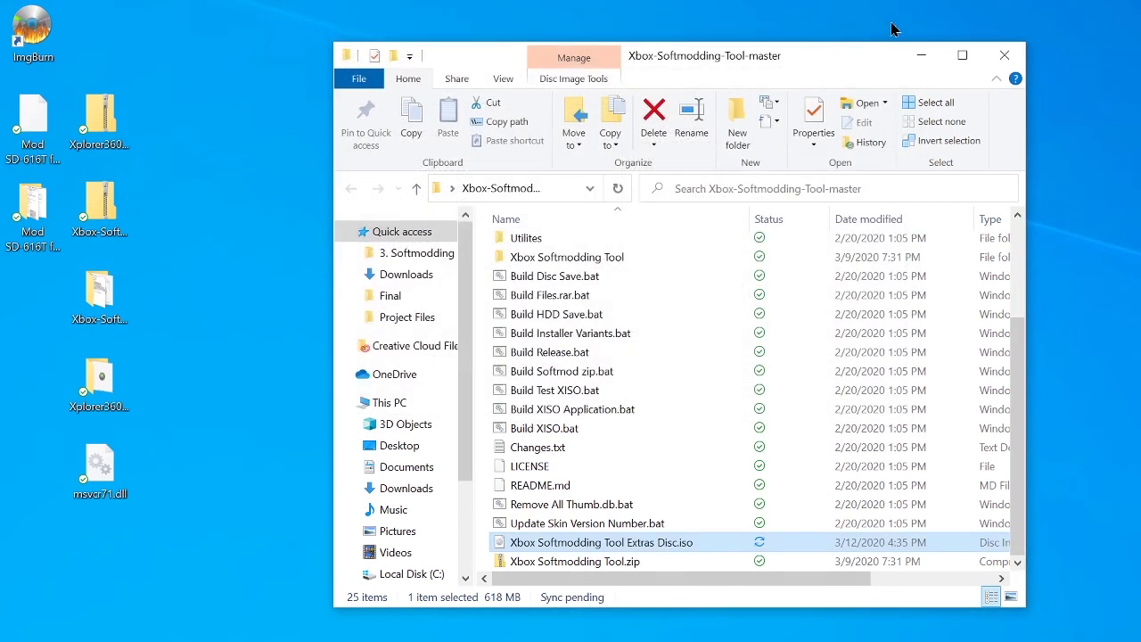